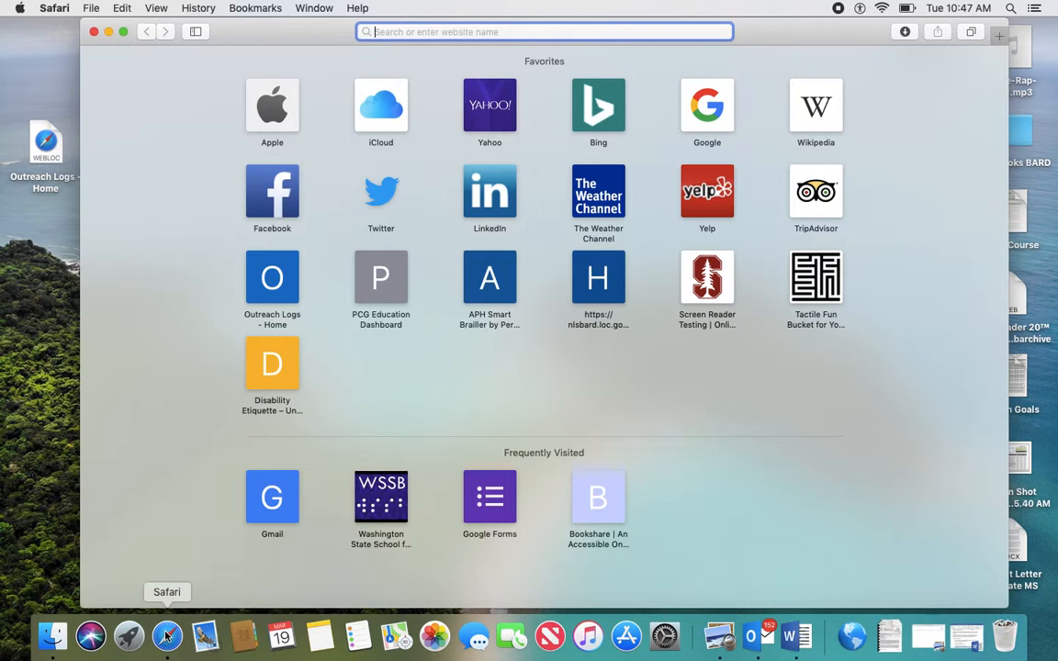
Step: Go to the Google Forms website and create a new blank form
type("forms.goo")
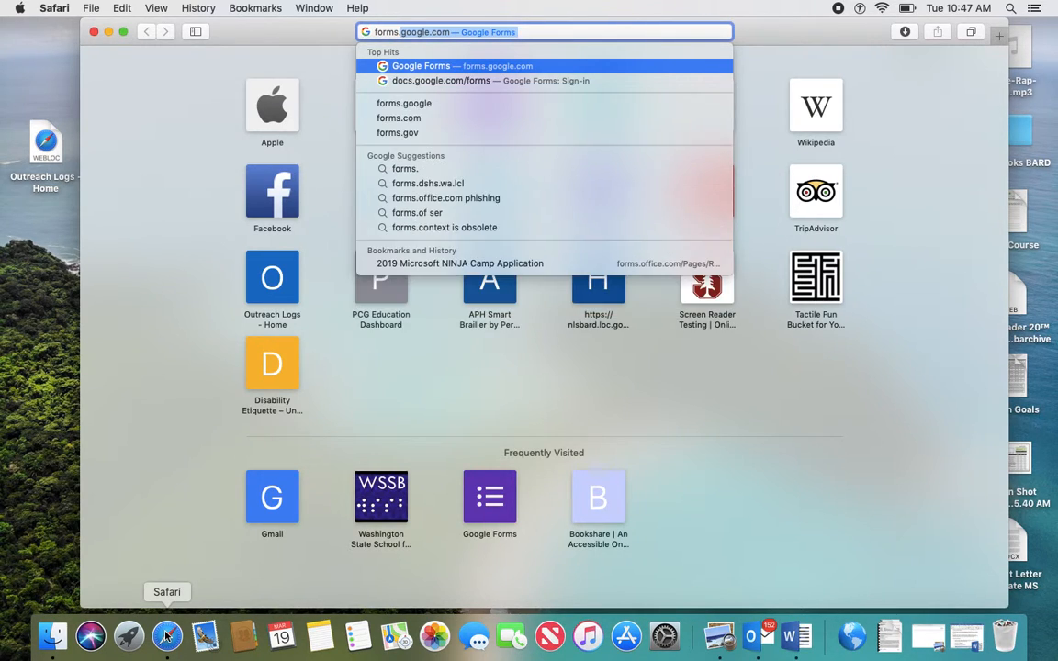
type("gle")
key("BackSpace")
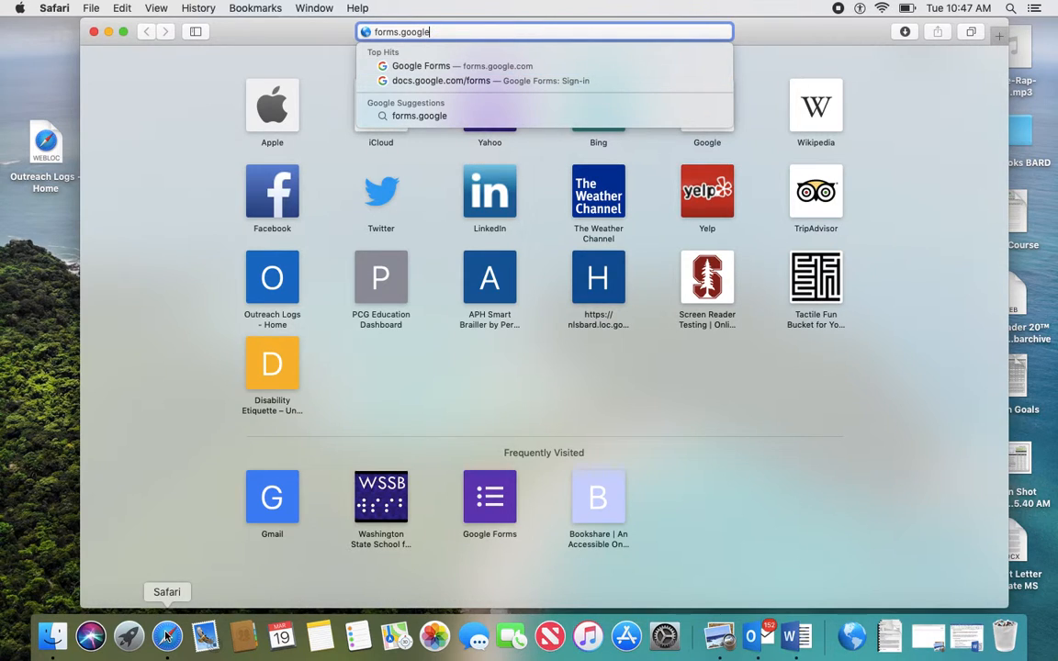
key("Down")
key("Return")
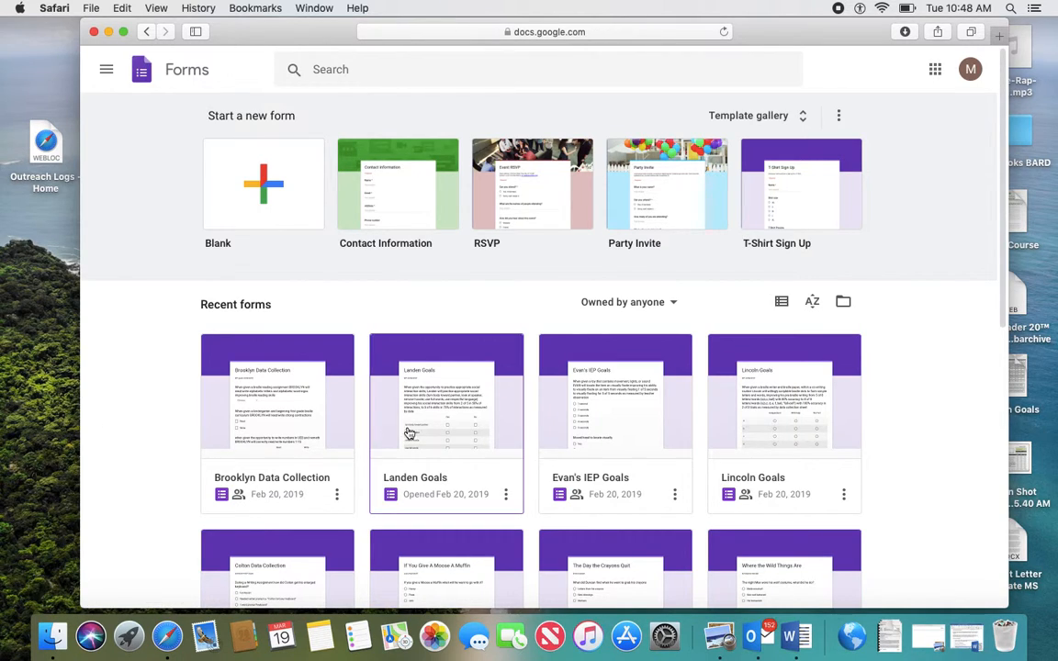
left_click(265, 187)
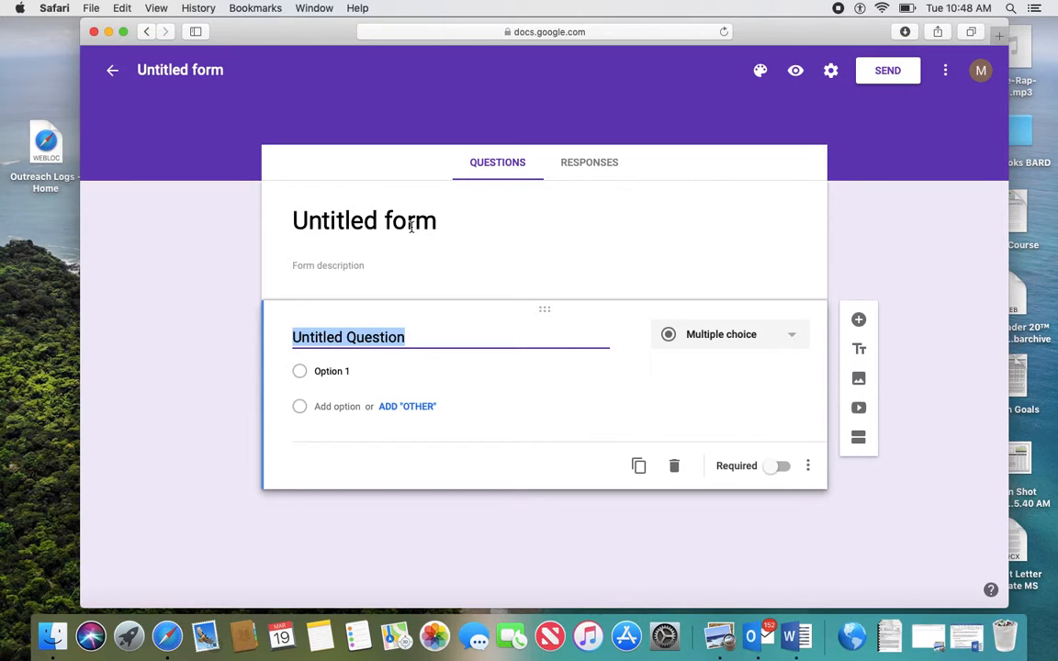
Step: Title the form "Give a Moose a Muffin" and apply the same title as the form's file name
left_click(411, 227)
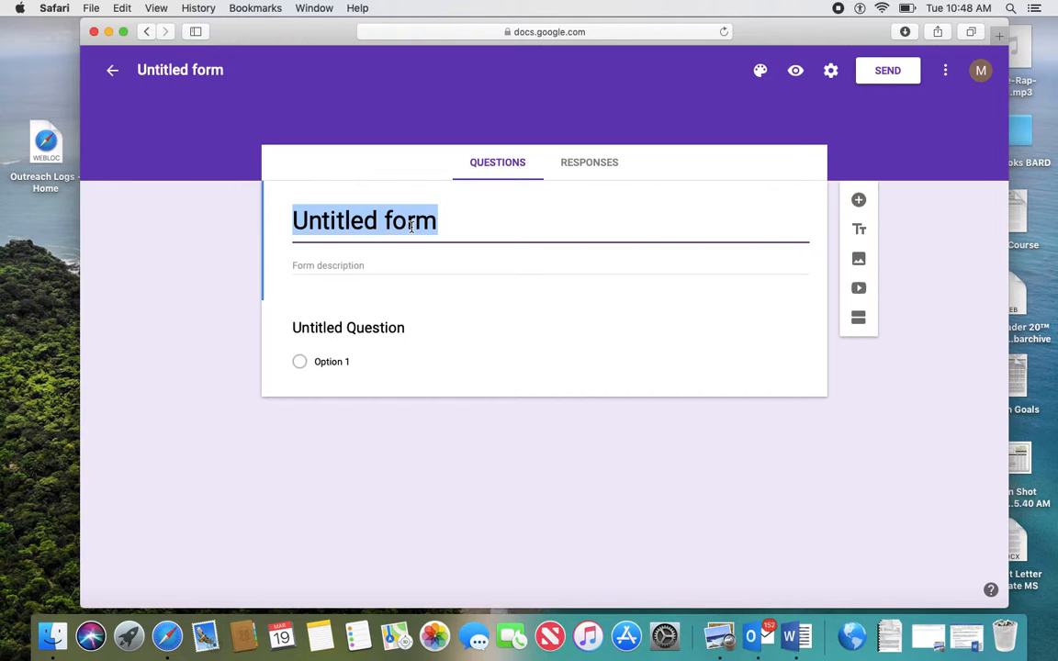
type("Give ")
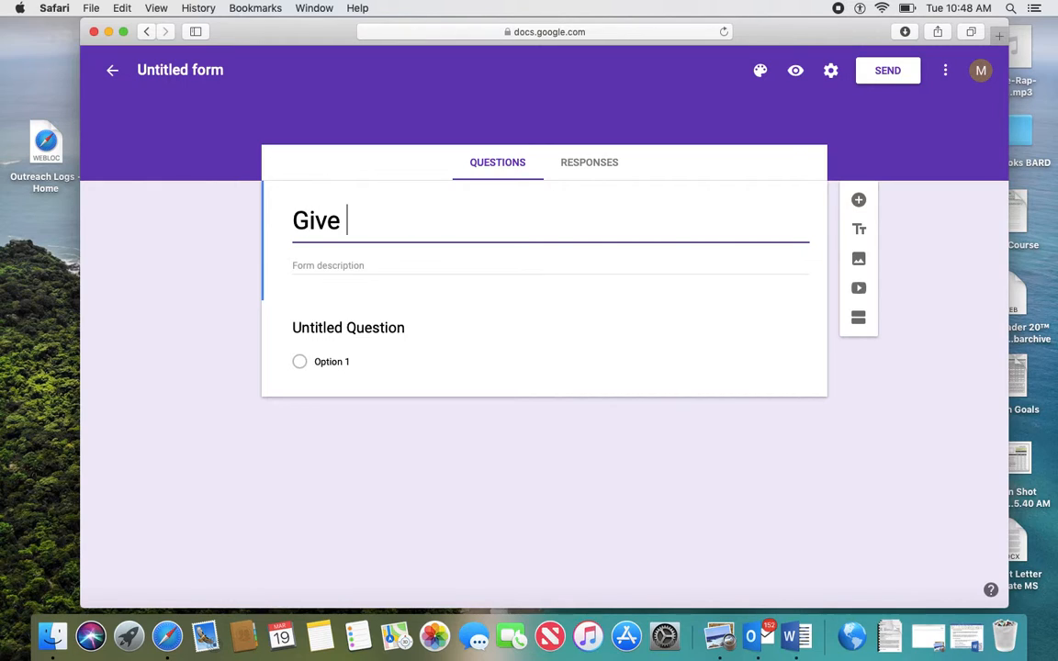
type("a Moose a Muffic")
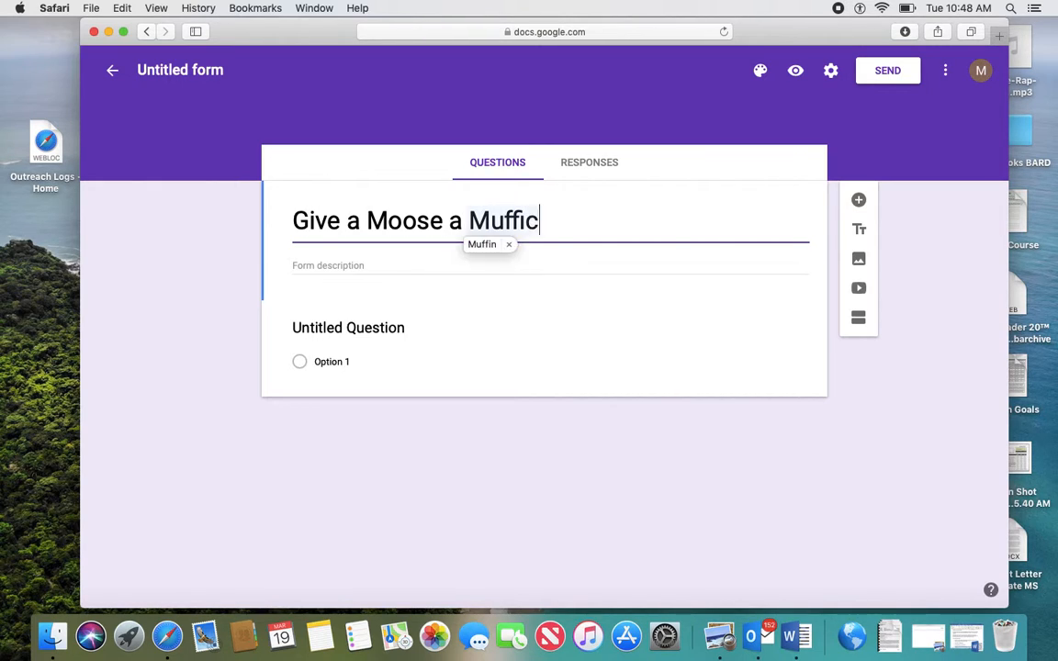
key("BackSpace")
type("n")
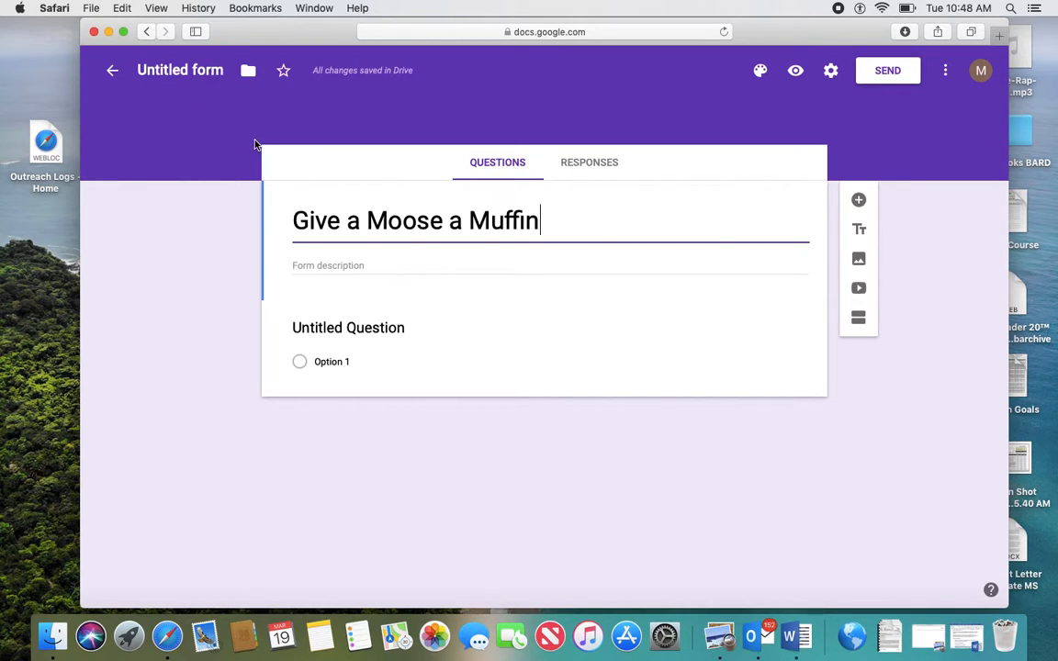
left_click(169, 69)
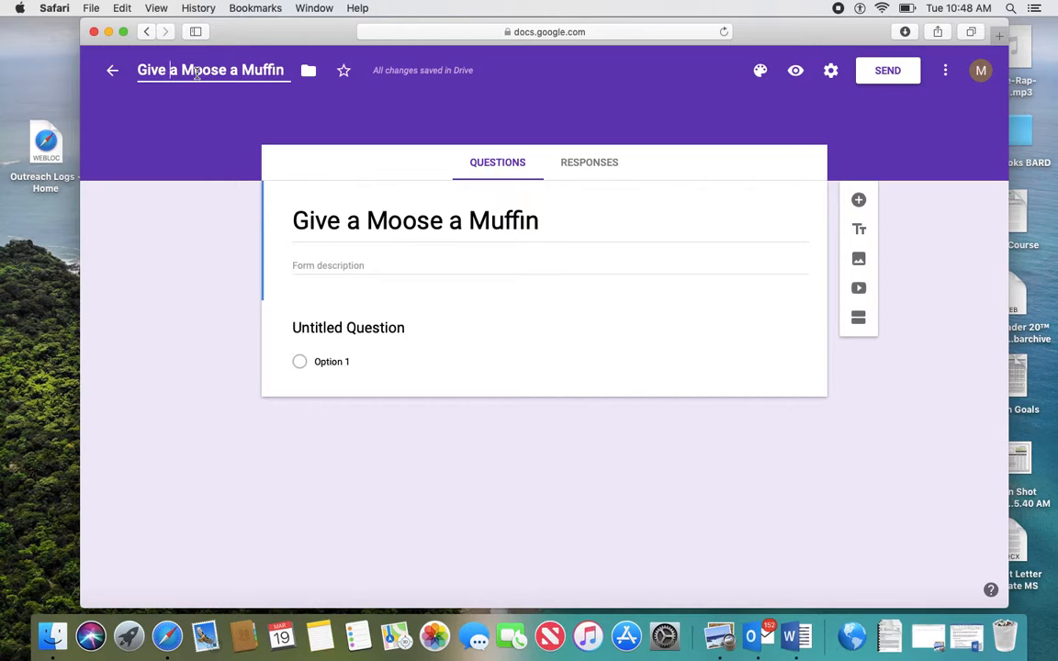
Step: Word the first question "What did the boy give the moose" and choose Multiple choice as its type
left_click(327, 331)
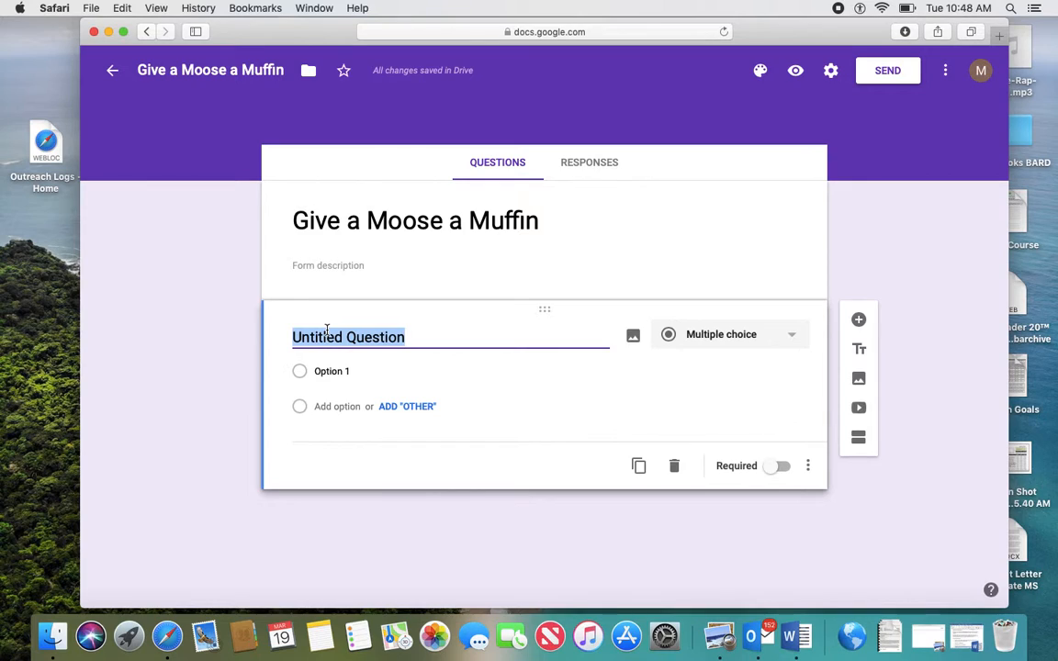
type("Wha")
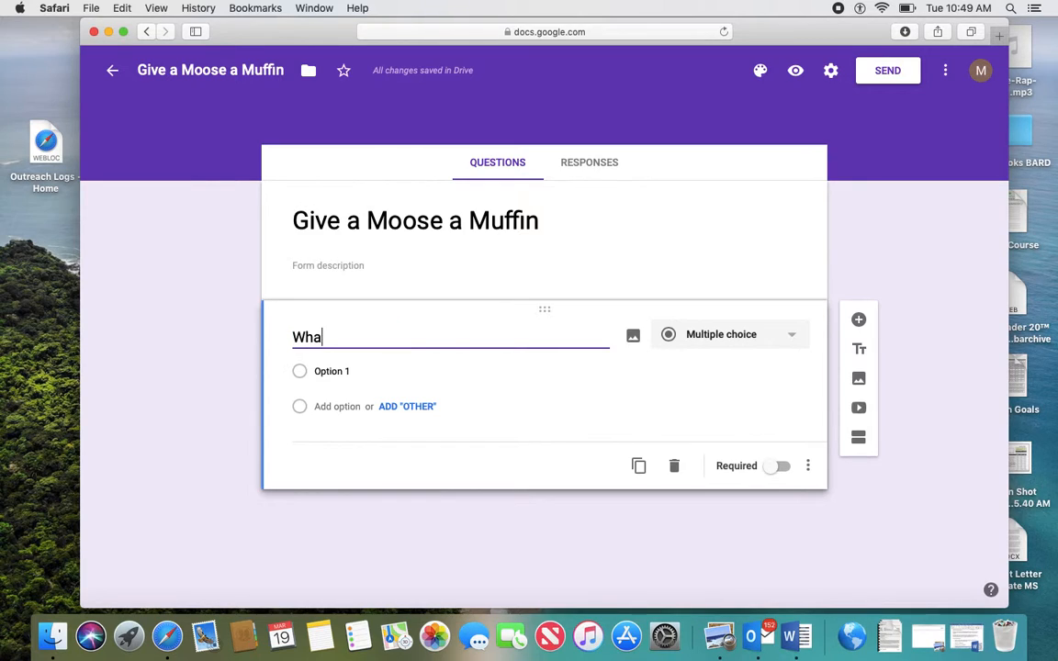
type("t did the boy give the moose")
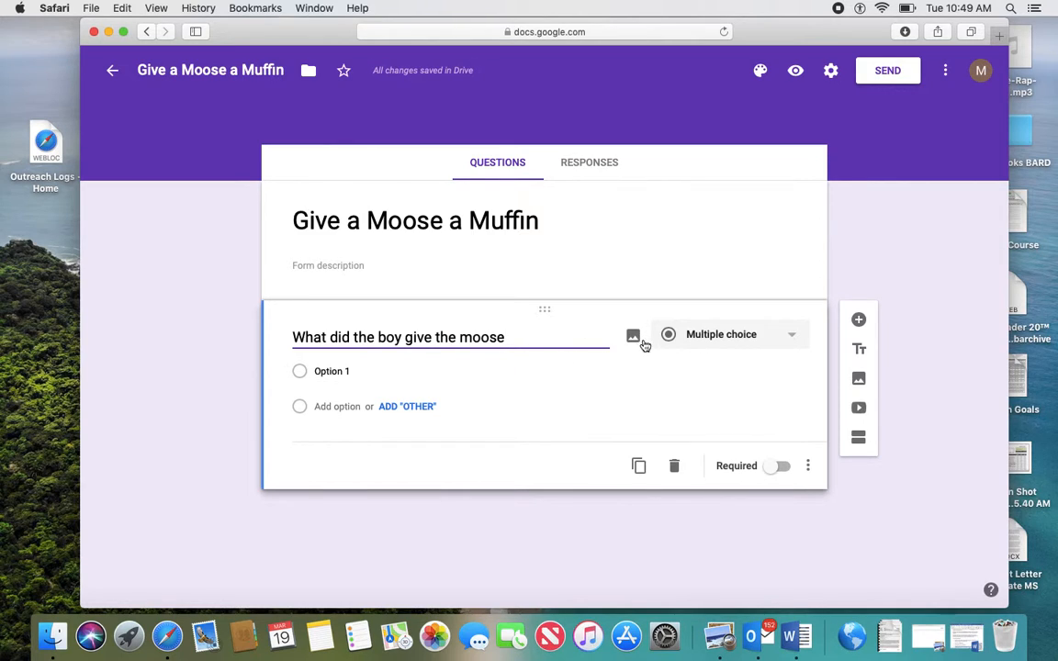
left_click(732, 340)
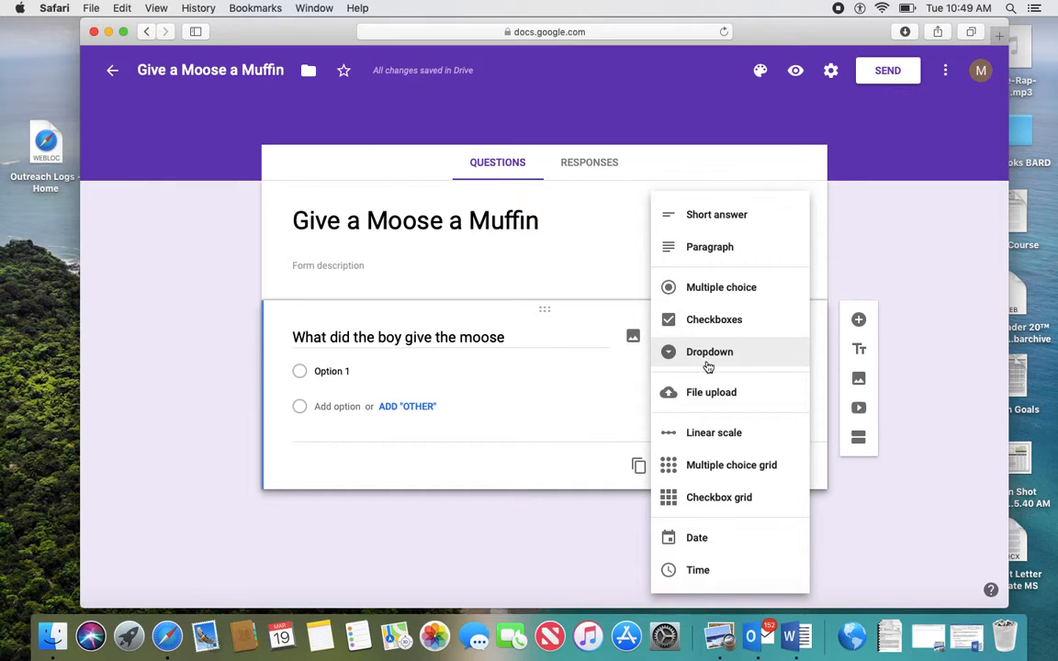
left_click(708, 289)
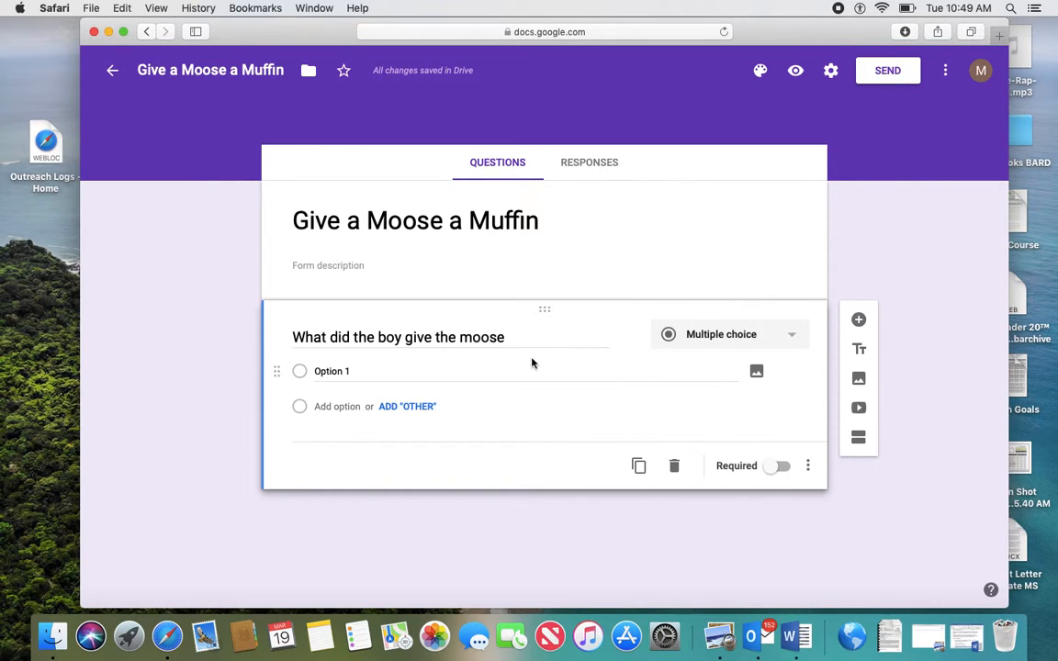
Step: Enter Muffin, Orange Juice and Milk as the three answer options of the question
left_click(340, 371)
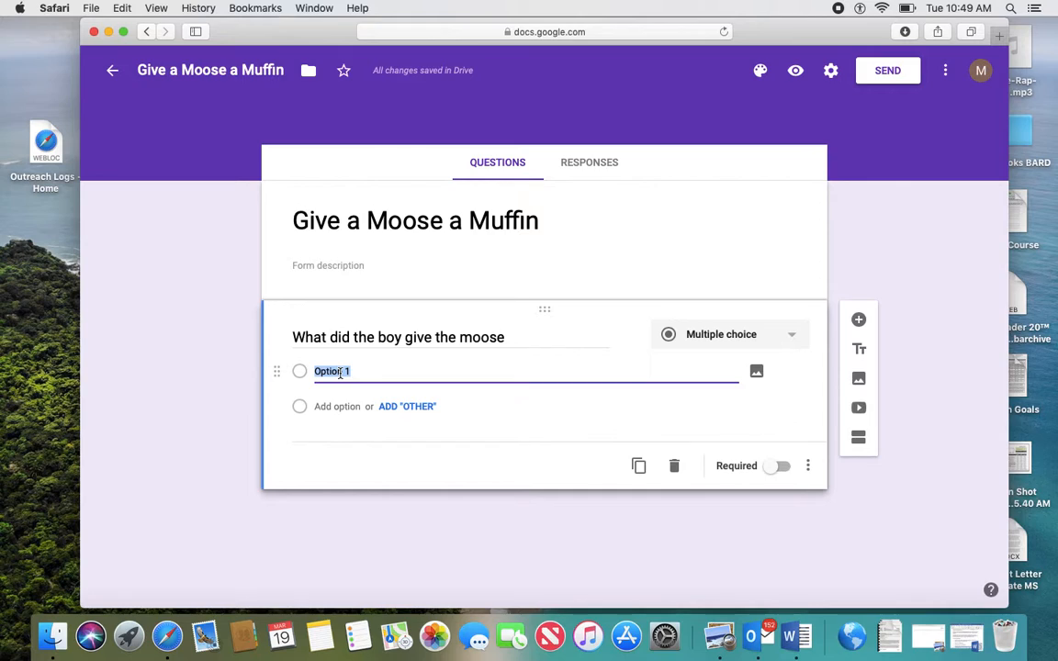
type("Muffin")
key("Tab")
key("Tab")
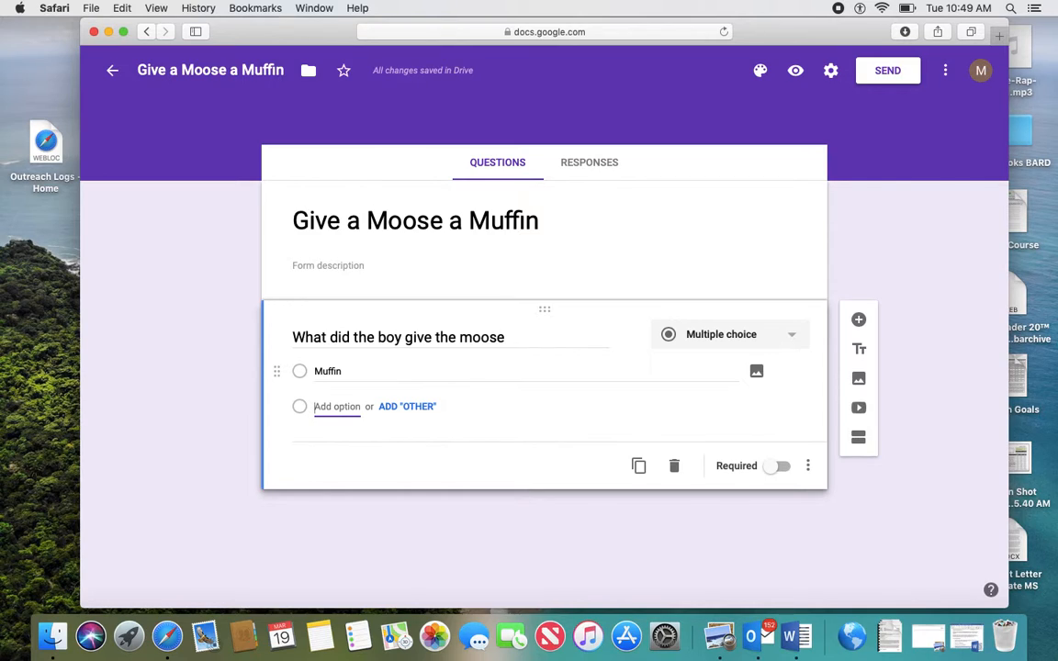
type("Orang")
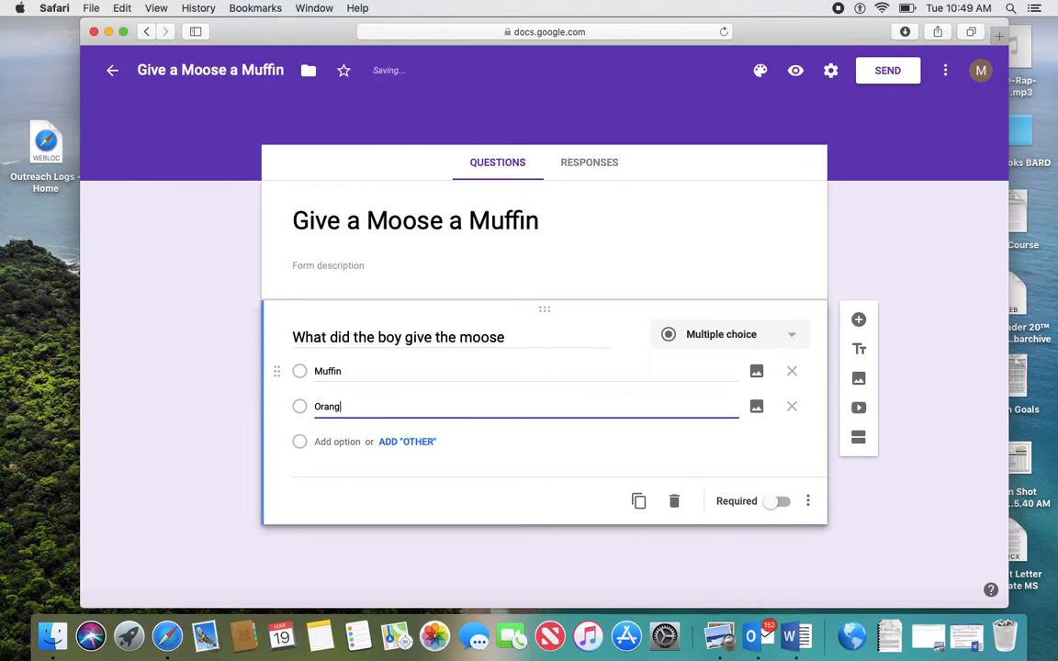
type("e Joi")
type("ice")
key("Tab")
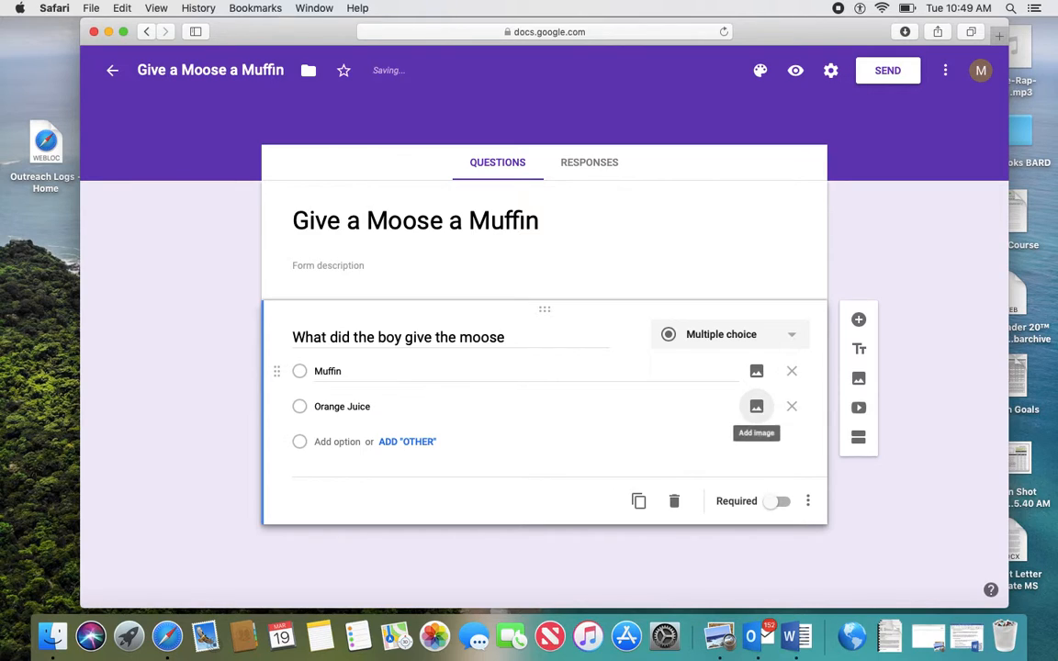
key("Tab")
key("Tab")
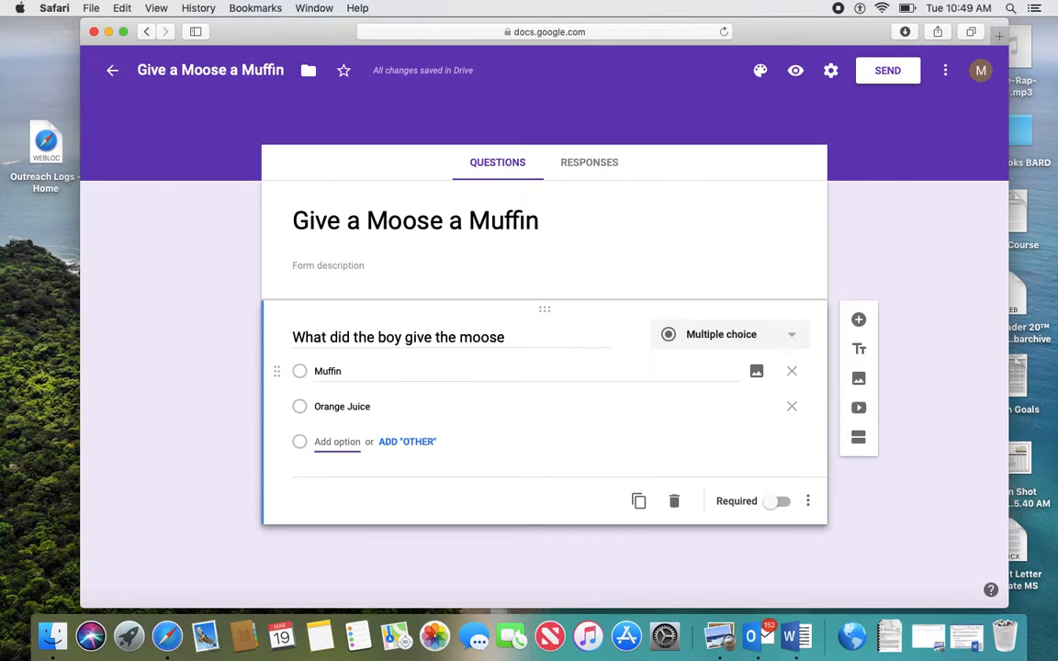
type("Milk")
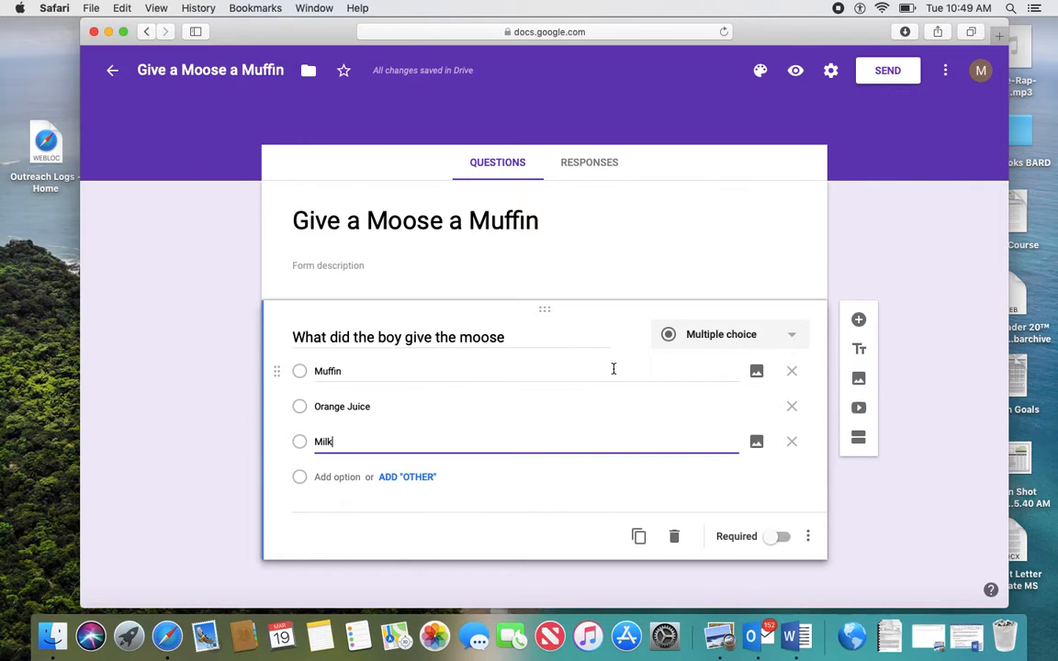
Step: Search Google images for "Muffin" and insert the single blueberry muffin picture into the Muffin option
left_click(757, 371)
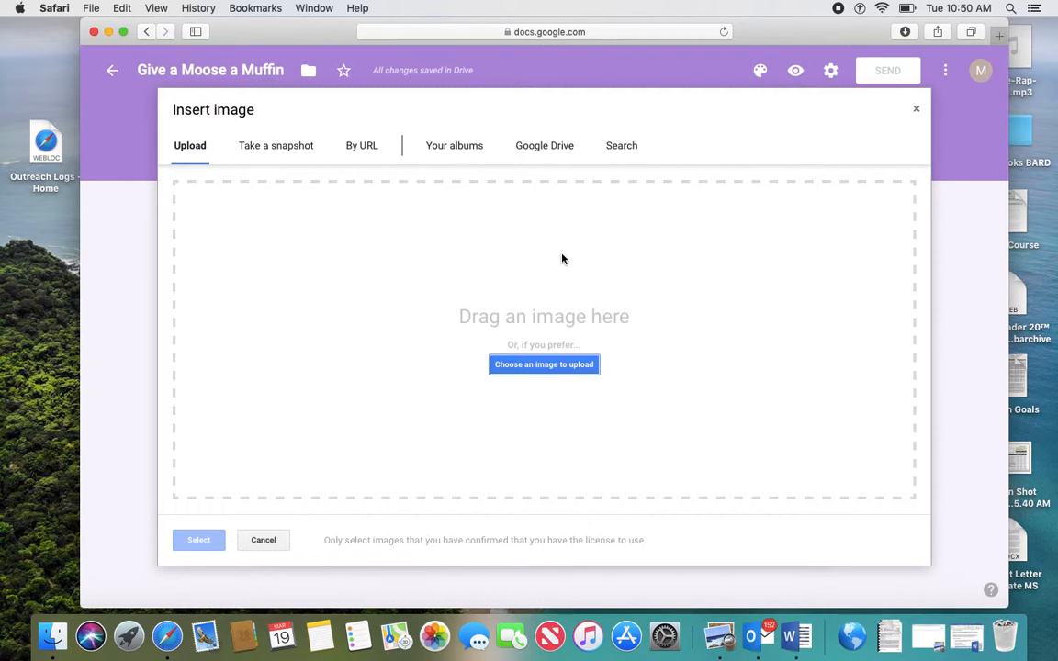
left_click(619, 150)
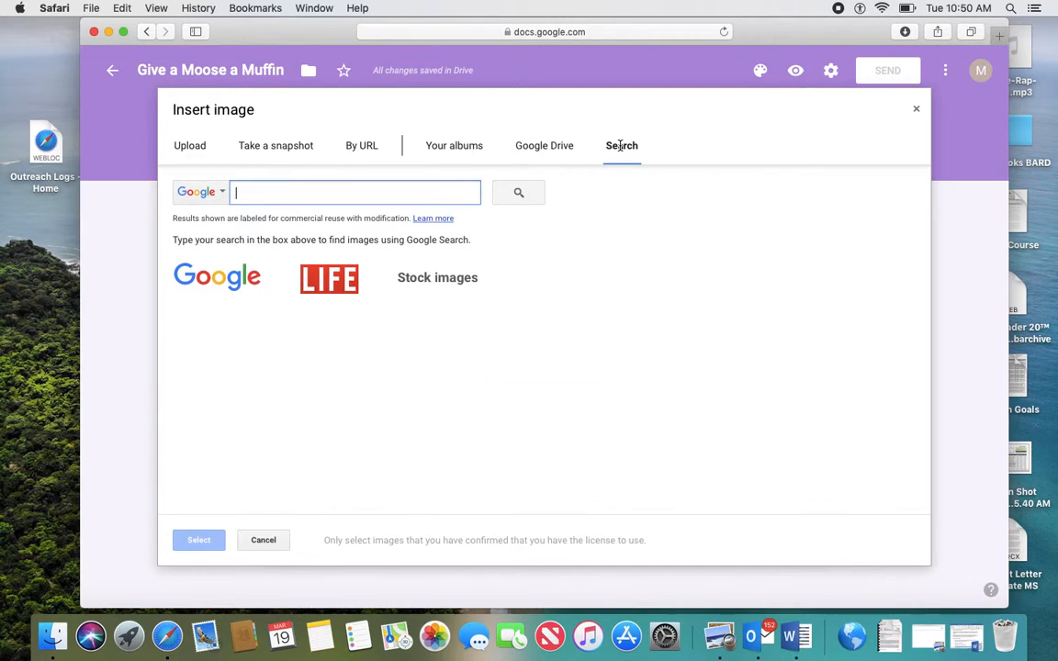
type("Muffin")
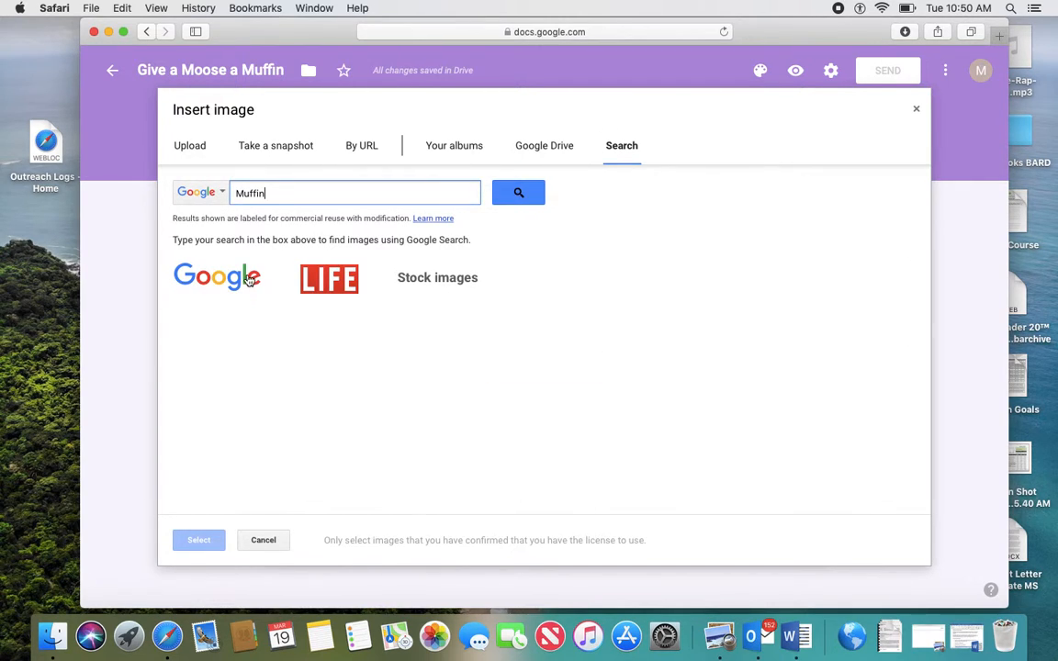
left_click(539, 193)
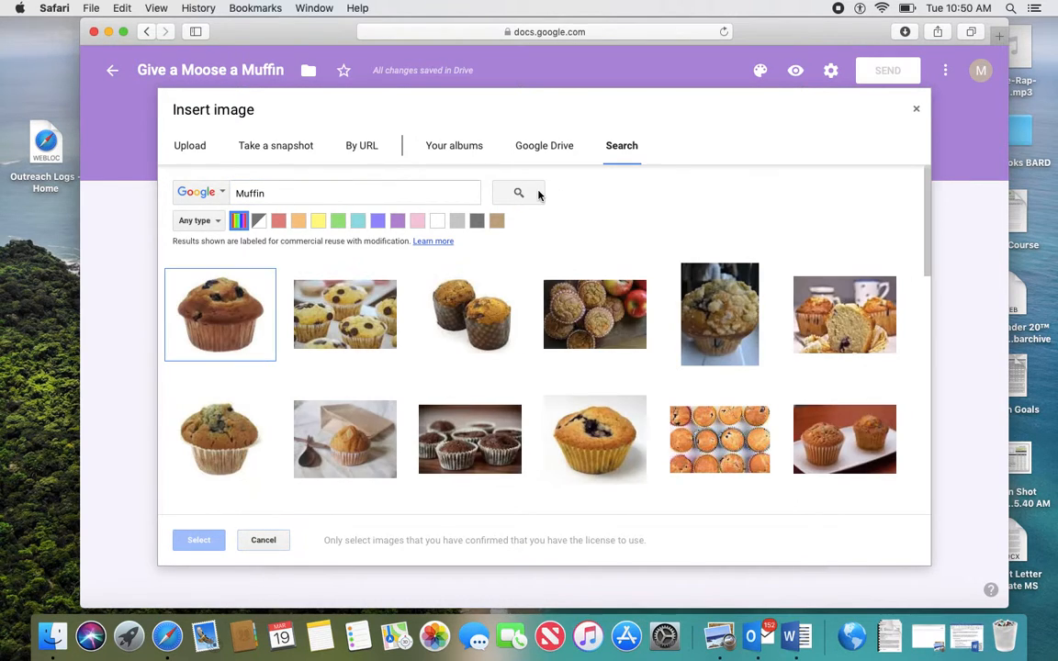
left_click(227, 330)
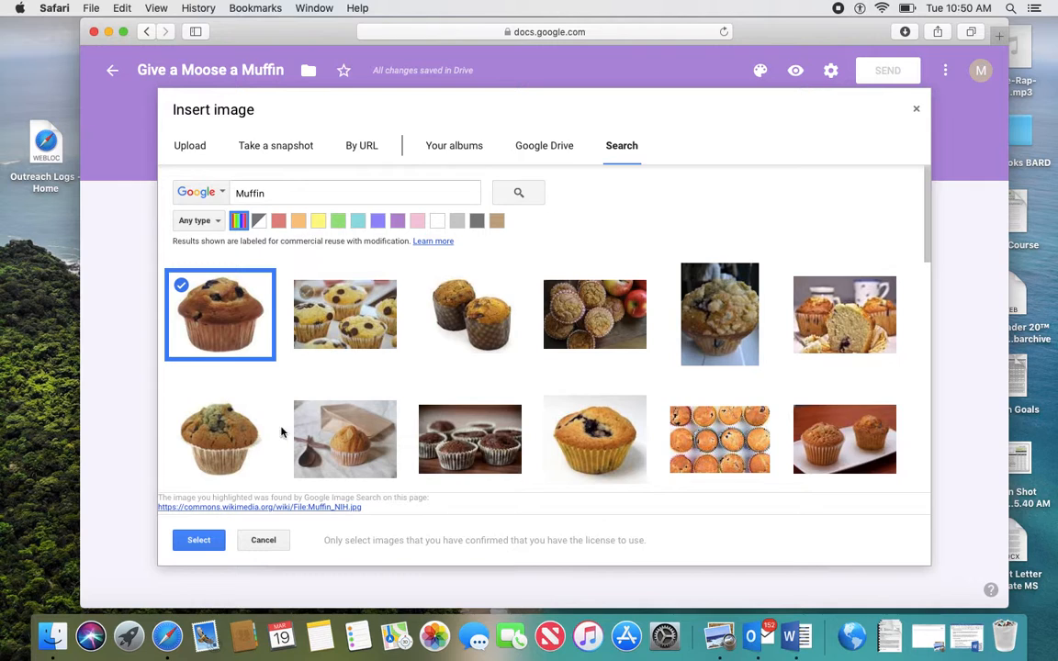
key("super+shift+backslash")
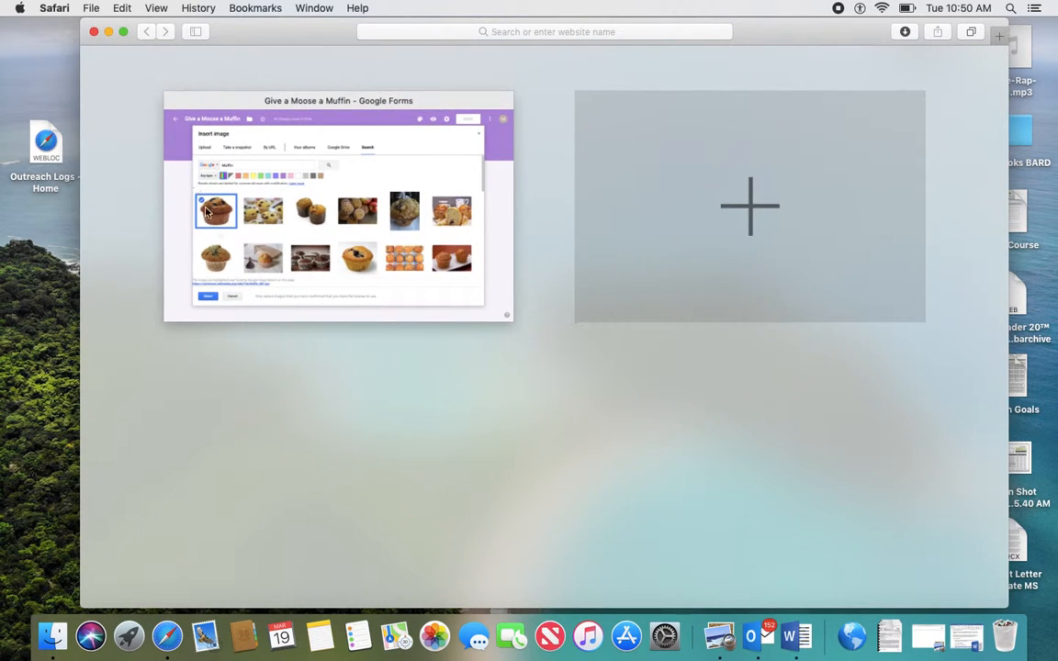
left_click(425, 196)
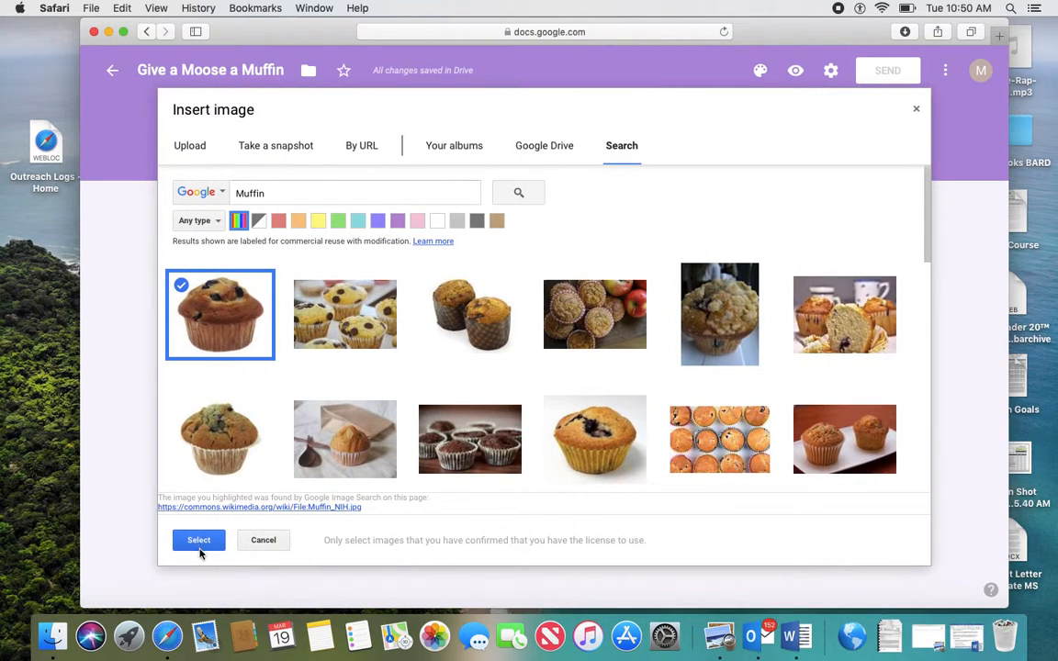
right_click(200, 551)
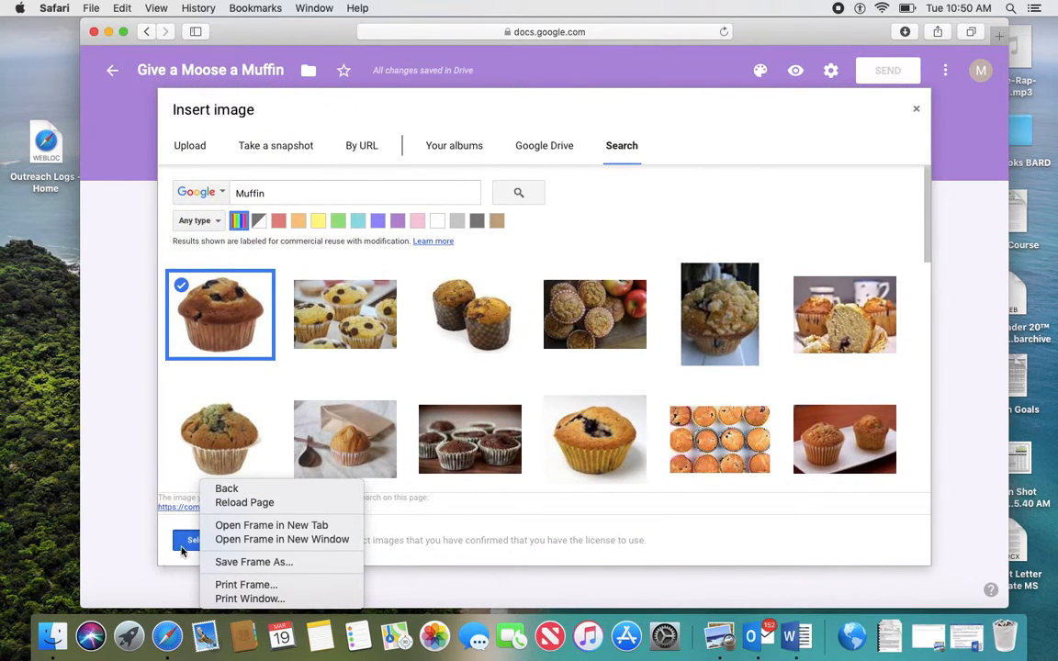
left_click(191, 549)
left_click(191, 550)
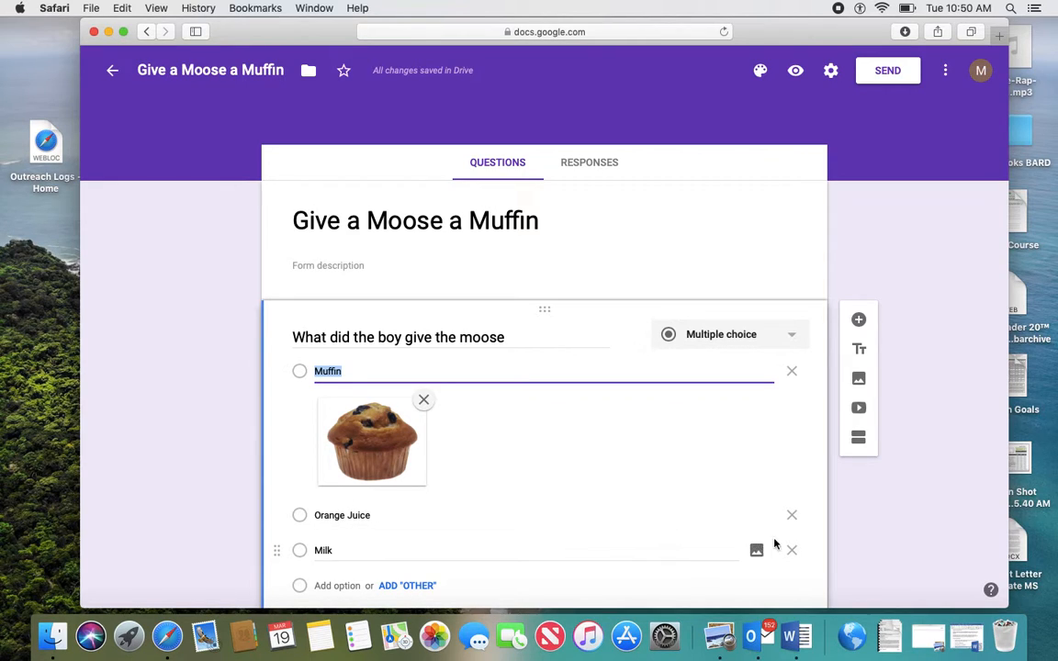
Step: Try a searched "Orange Juice" picture on the Milk option, and remove it from that option again
left_click(756, 553)
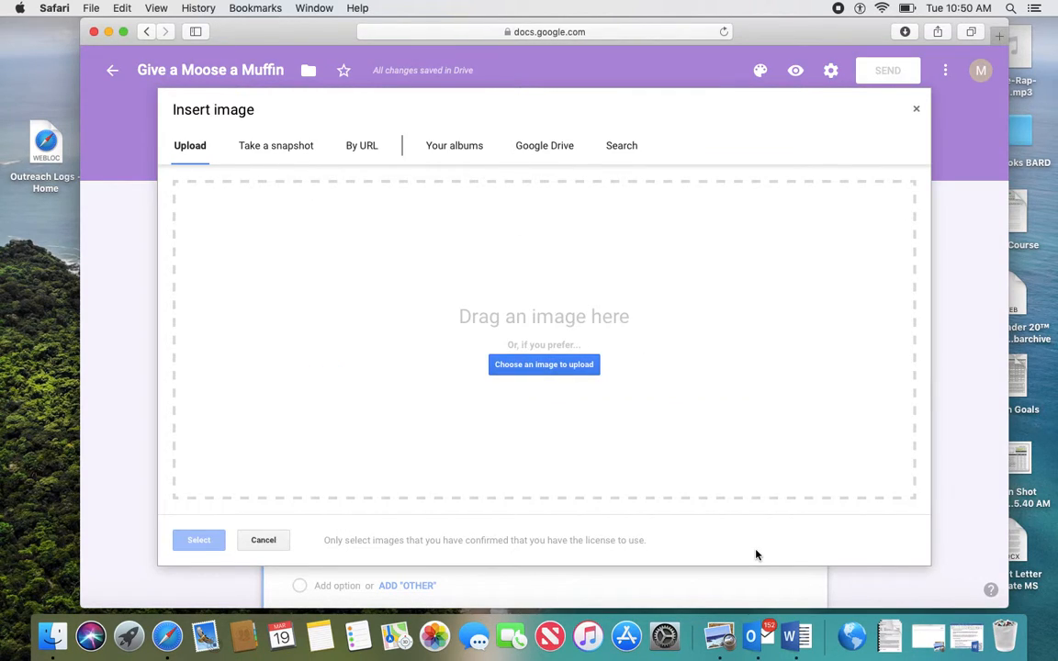
left_click(621, 150)
type("Orange Joice")
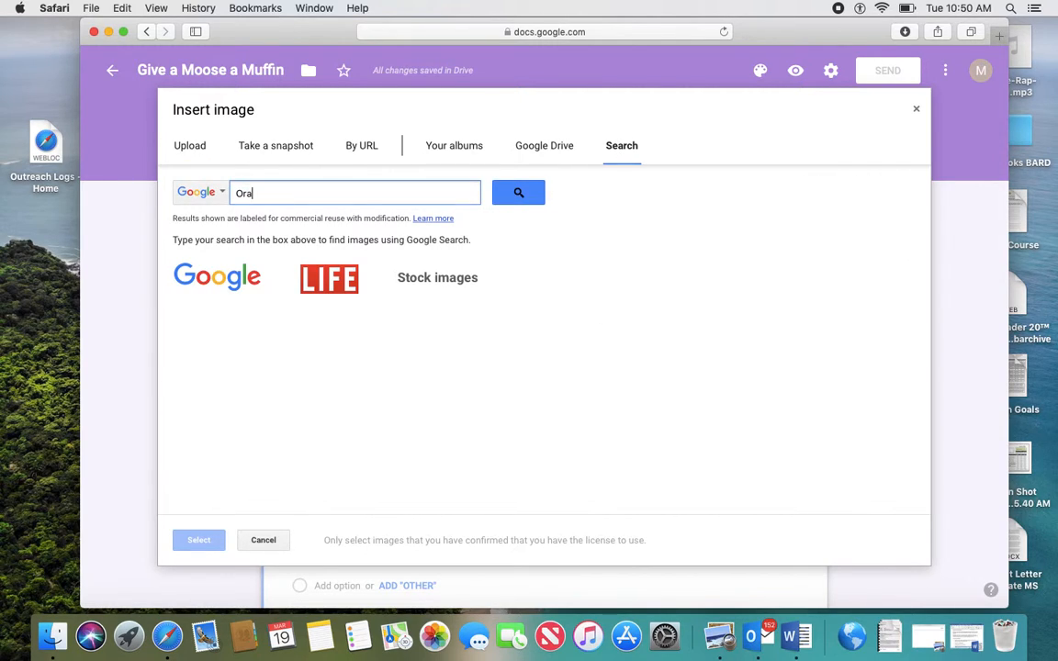
key("BackSpace")
key("BackSpace")
key("BackSpace")
left_click(522, 197)
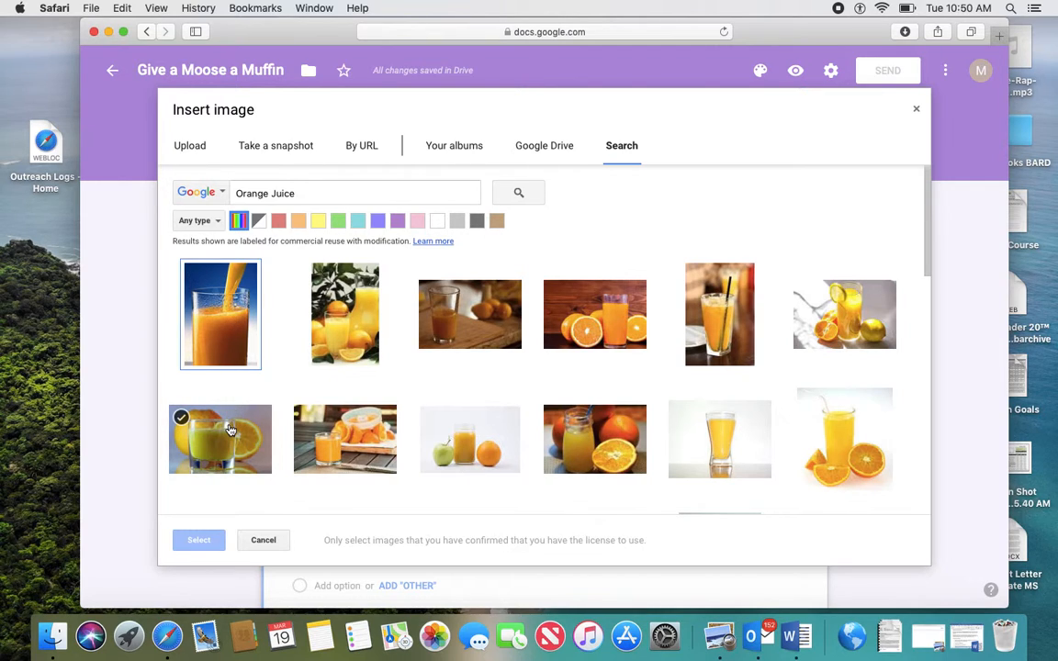
left_click(231, 430)
left_click(199, 541)
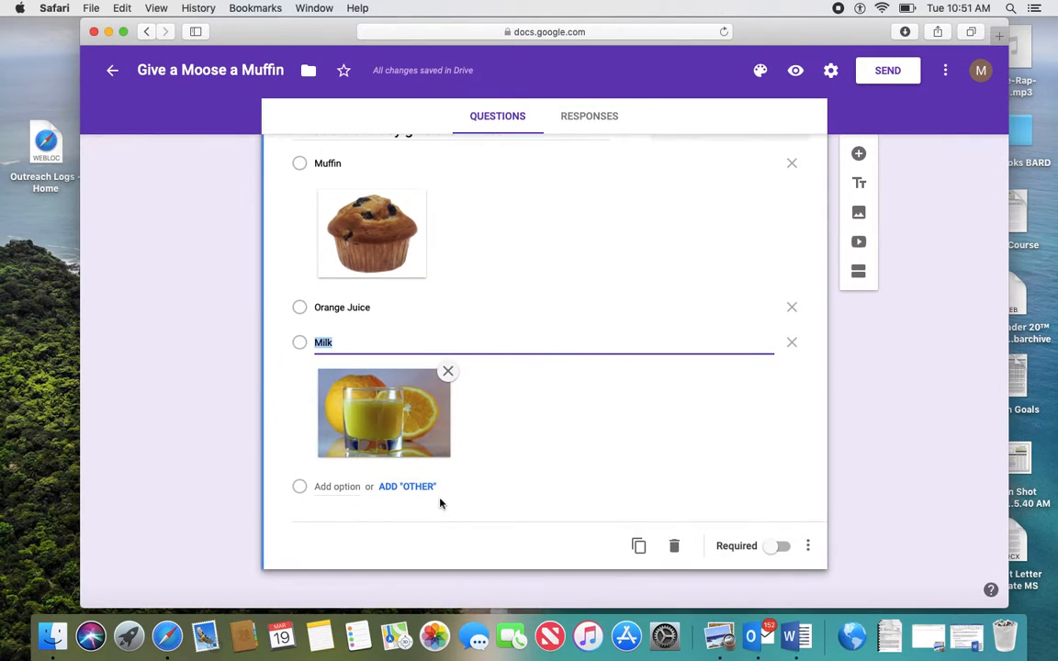
left_click(447, 375)
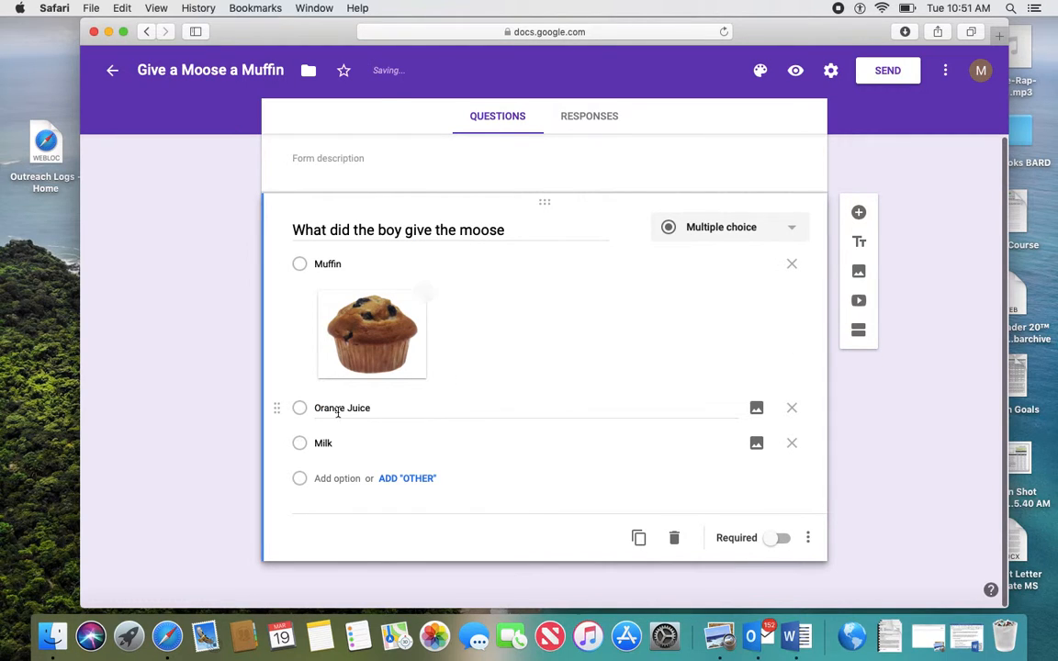
Step: Search Google images for "orange juice" and insert the picture of a juice glass in front of cut oranges into the Orange Juice option
left_click(757, 408)
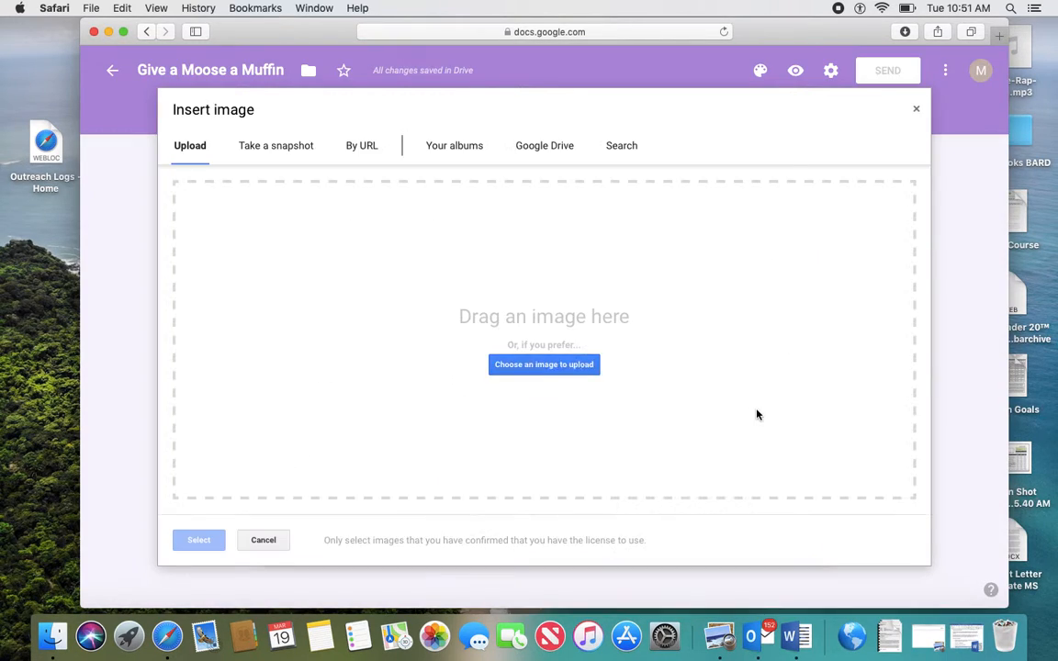
left_click(621, 144)
type("or")
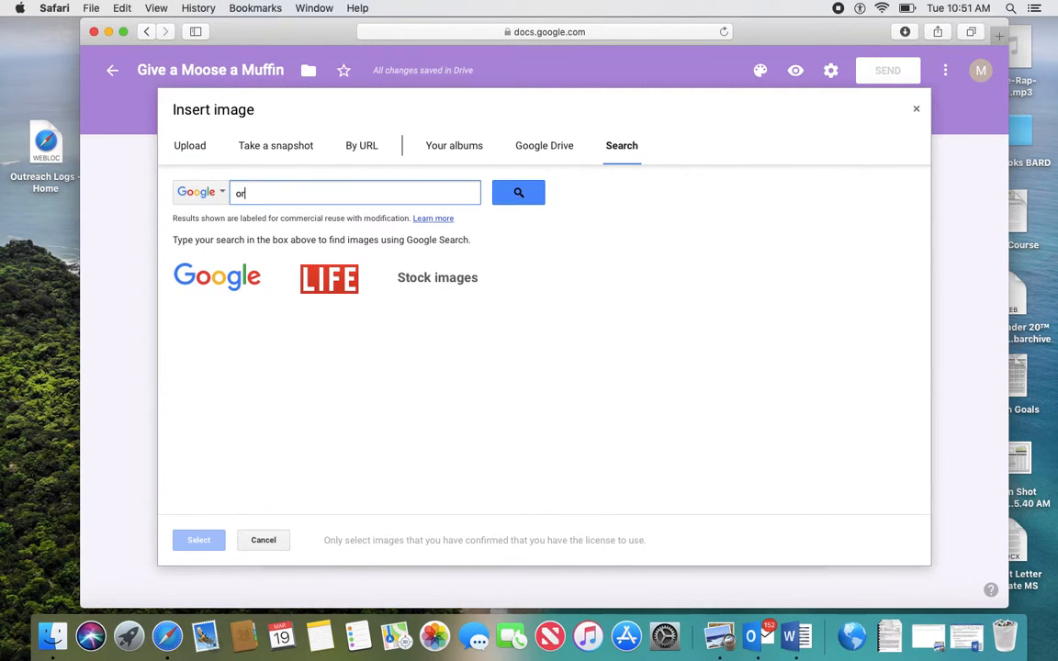
type("ange juice")
left_click(514, 193)
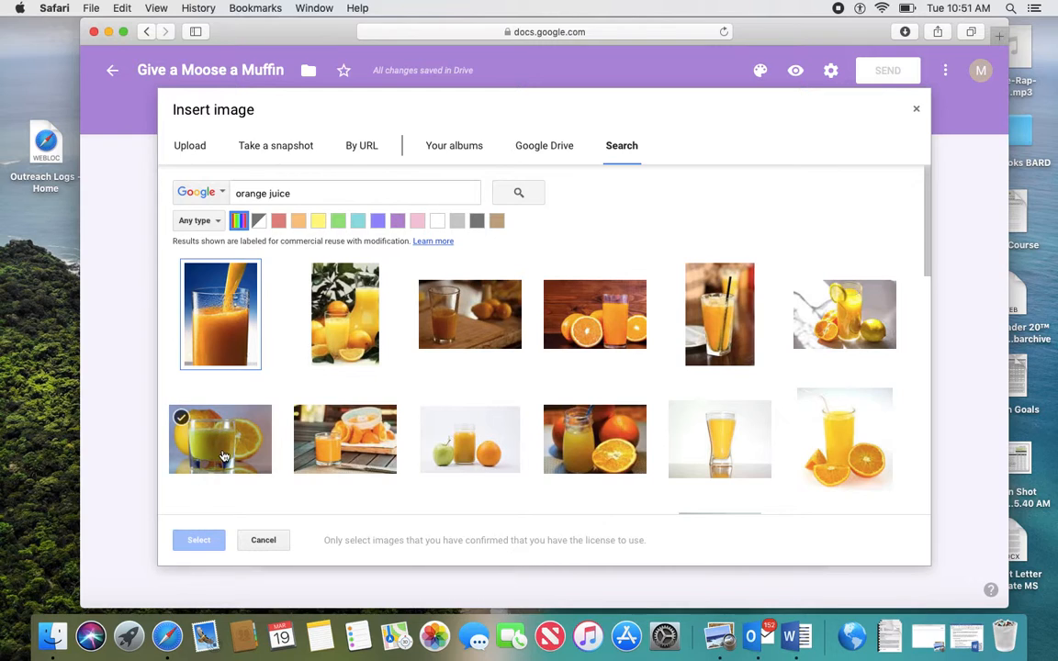
left_click(223, 457)
left_click(208, 541)
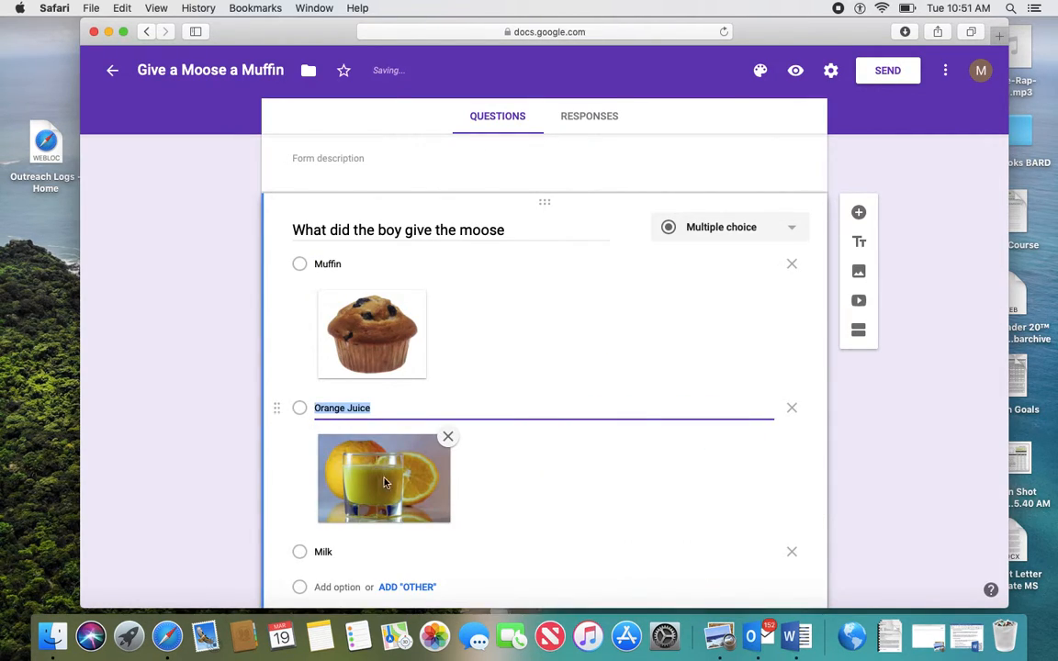
Step: Search Google images for "Milk" and insert the glass of milk on a dark background into the Milk option
scroll(379, 485, "down", 3)
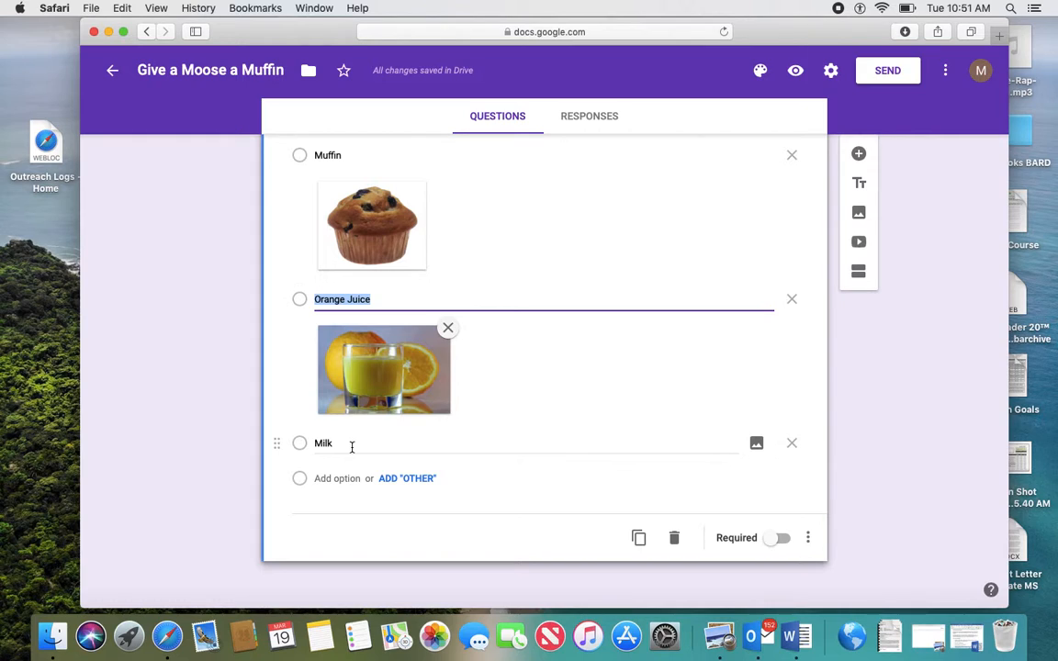
left_click(352, 445)
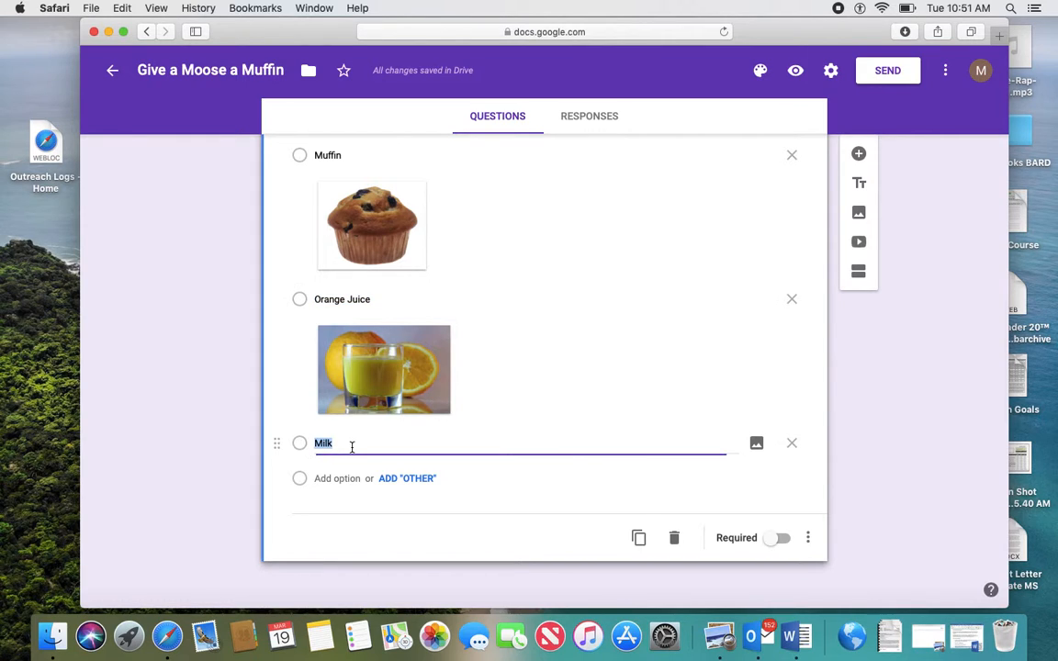
left_click(758, 445)
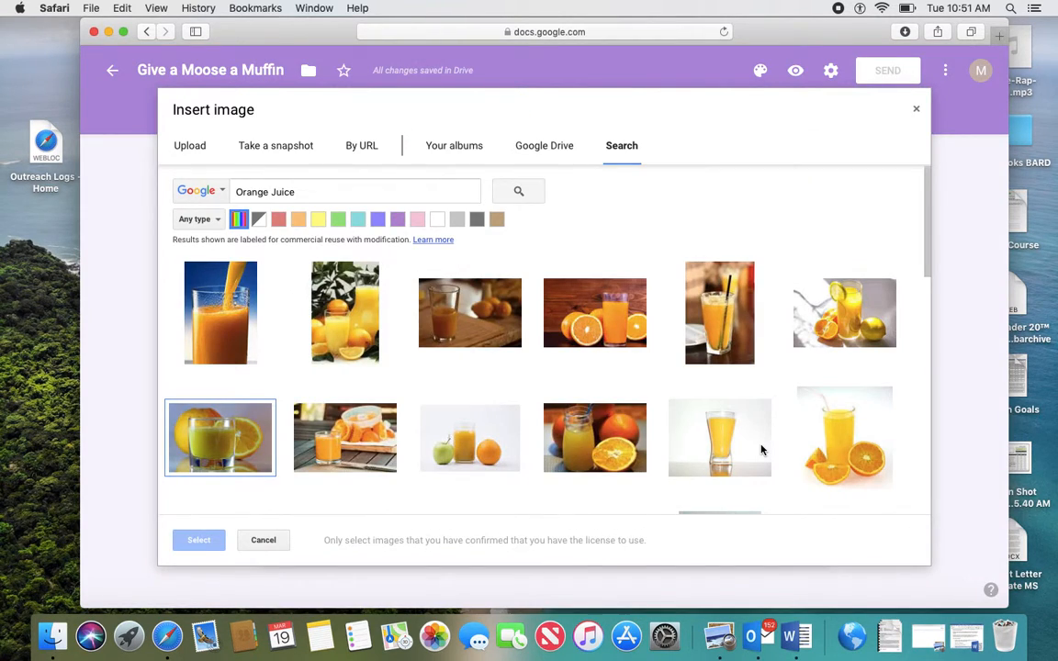
left_click(307, 194)
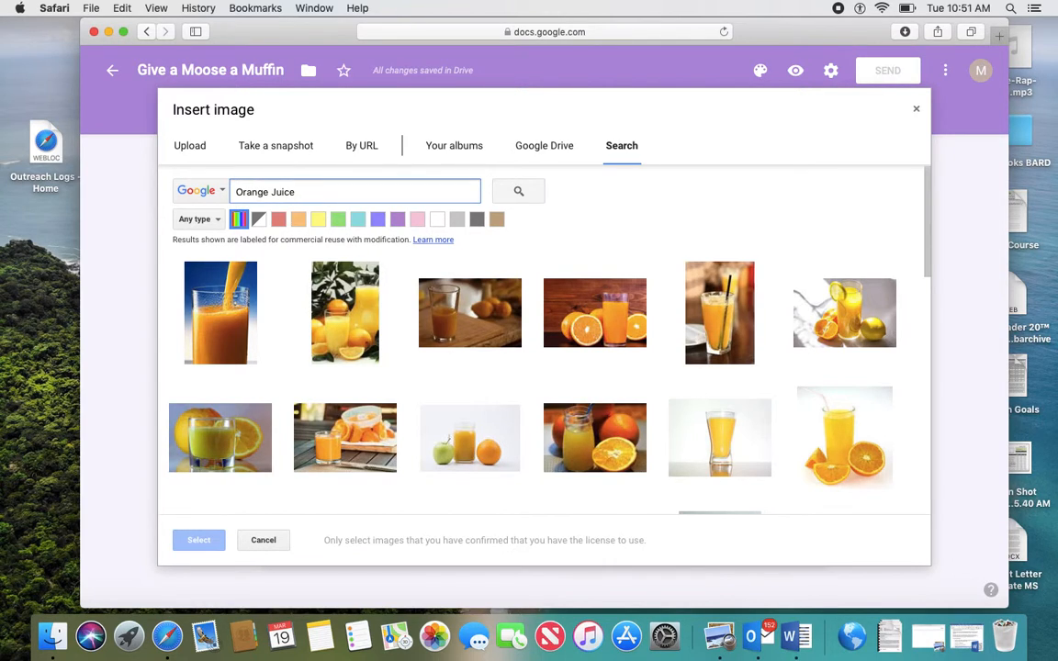
key("BackSpace")
key("BackSpace")
key("BackSpace")
key("BackSpace")
key("BackSpace")
key("BackSpace")
type("Milk")
left_click(507, 191)
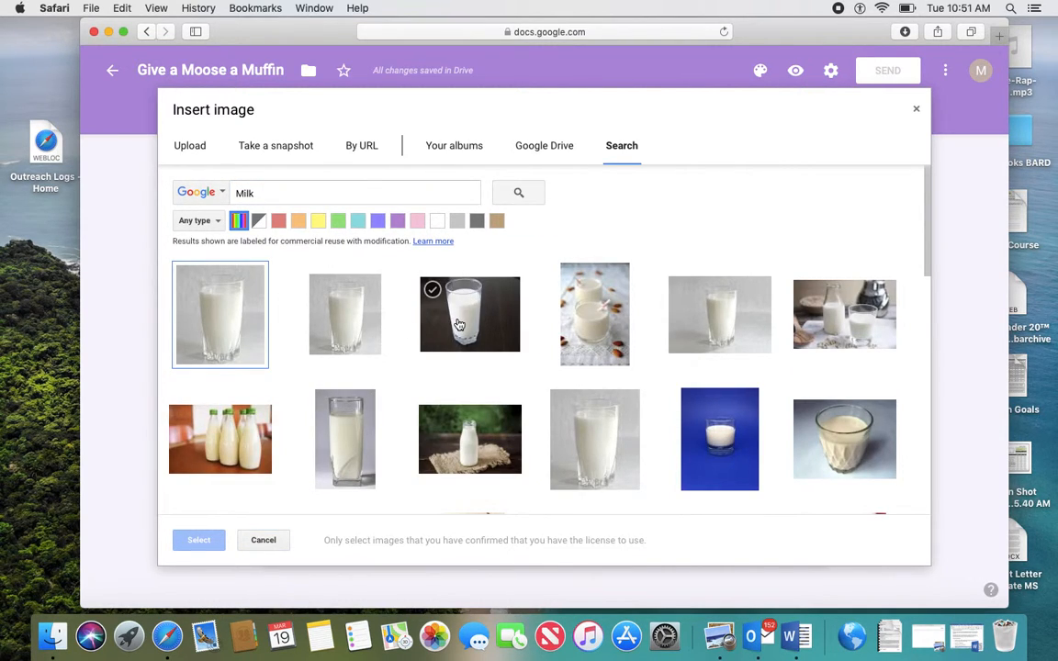
left_click(459, 324)
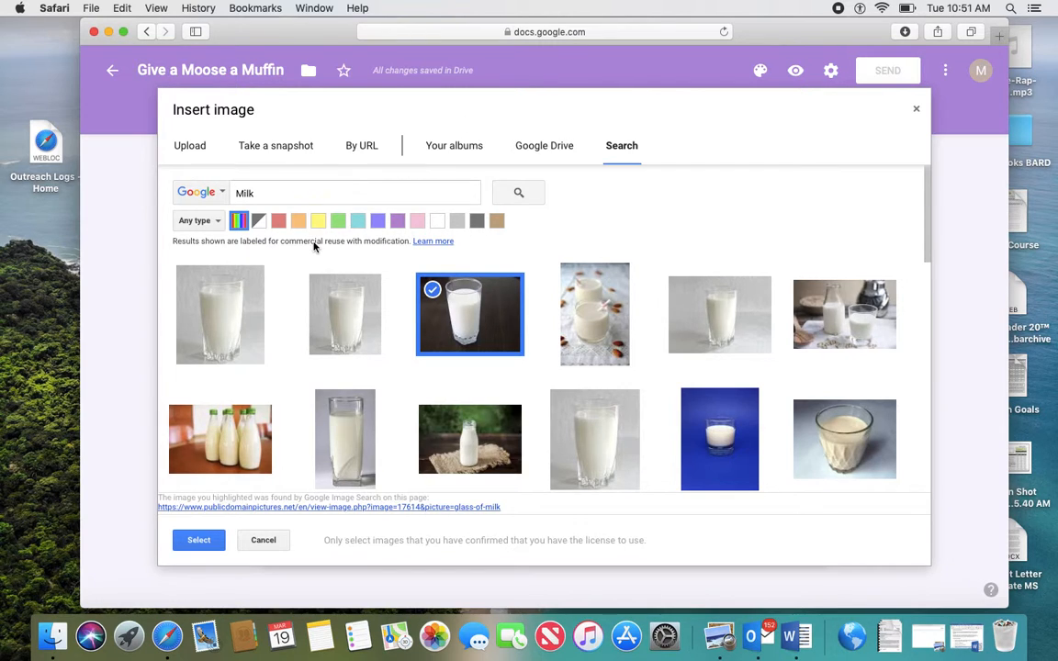
left_click(200, 541)
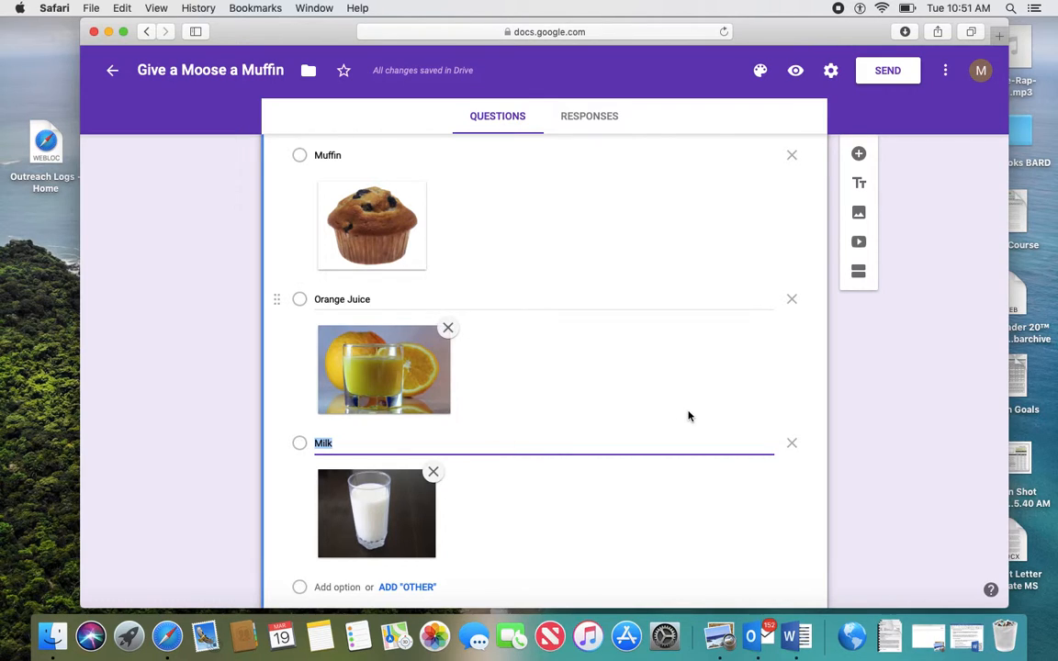
Step: Add a second question worded "What happened after the boy gave him a glass of milk" with Multiple choice as its type
scroll(687, 416, "down", 3)
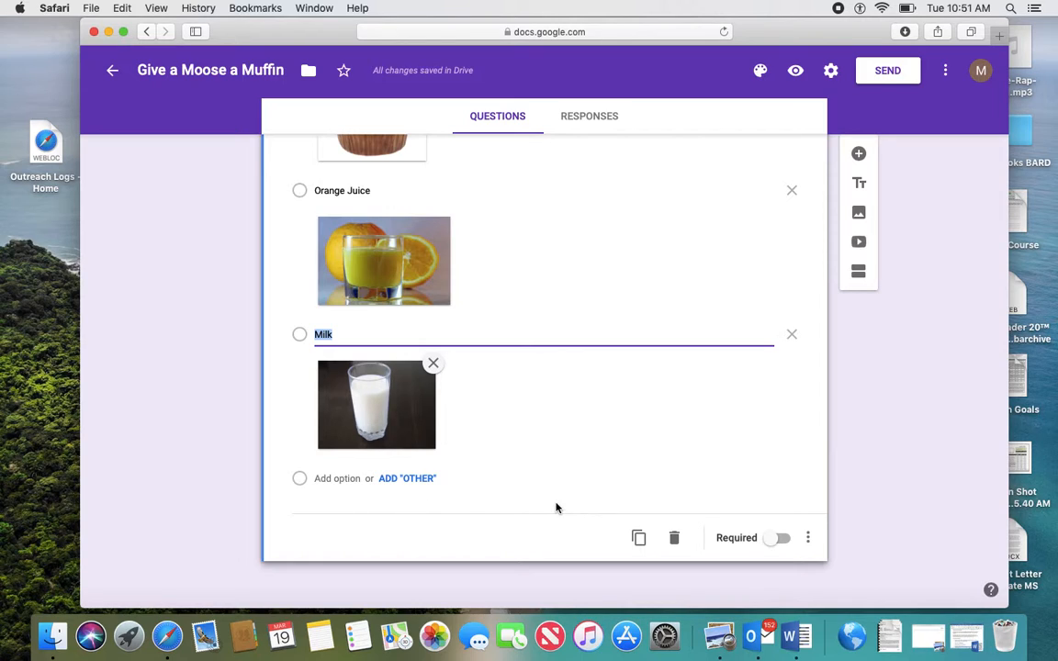
left_click(859, 155)
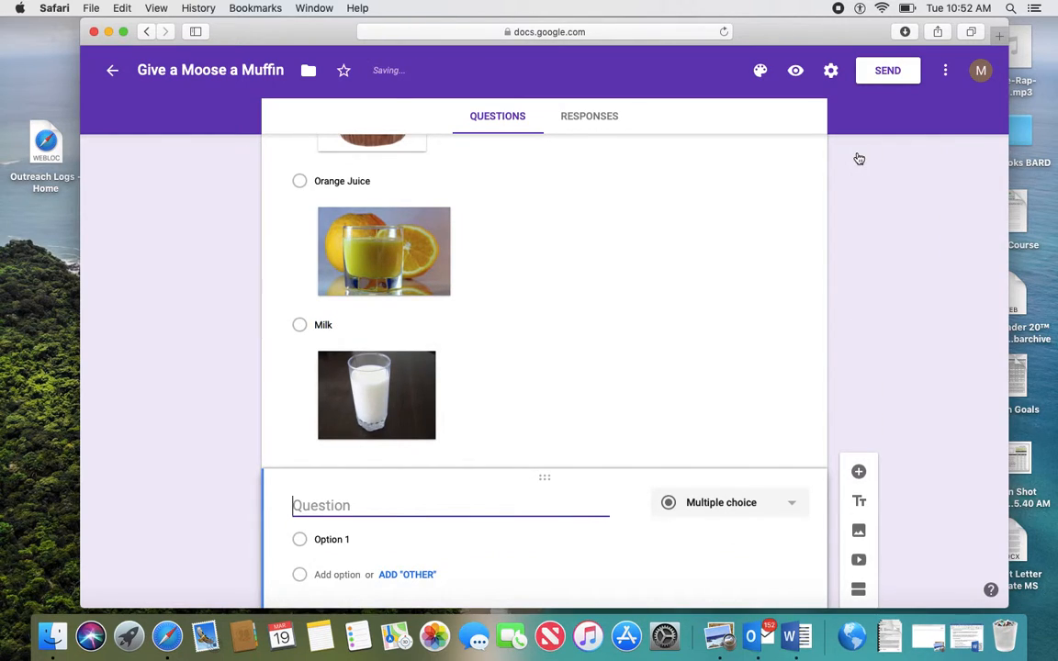
type("What happe")
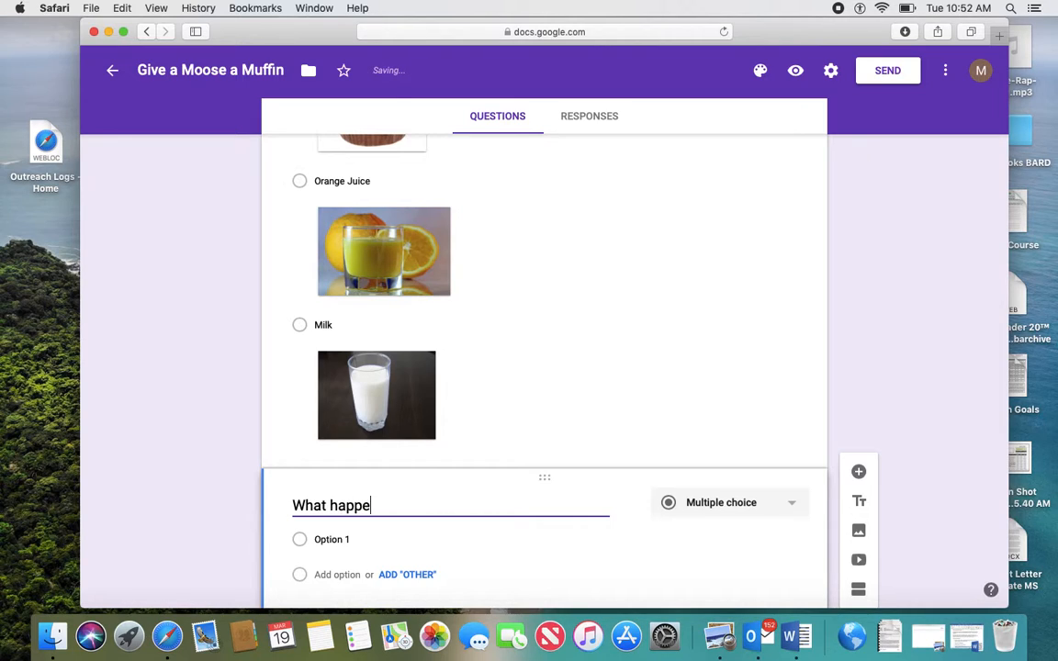
type("ned after the boy ga")
key("BackSpace")
type("gave ")
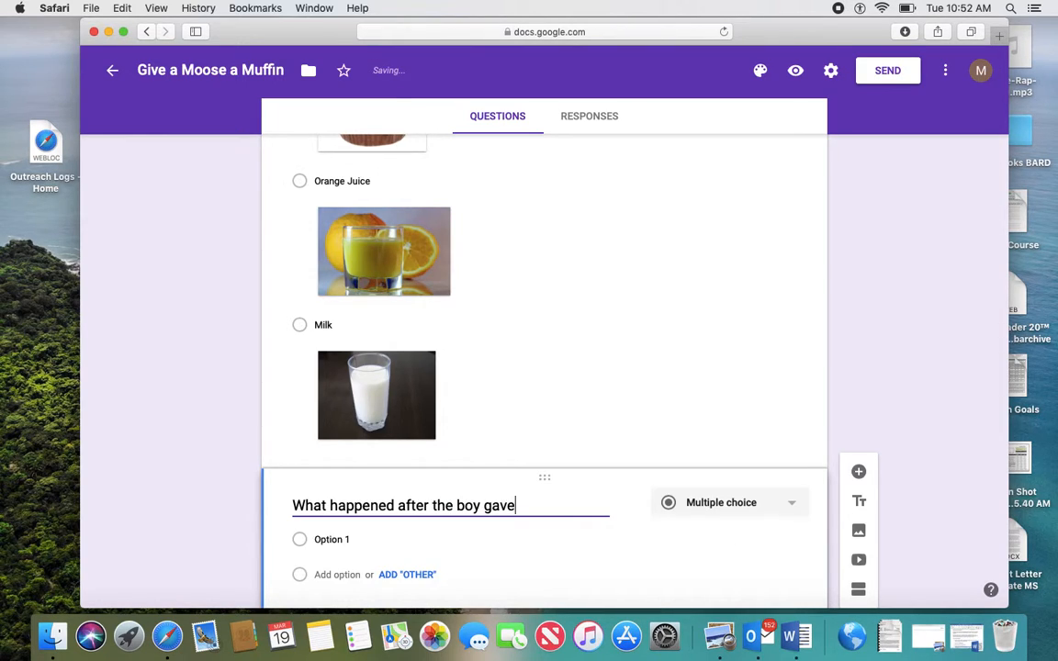
type("him a gla")
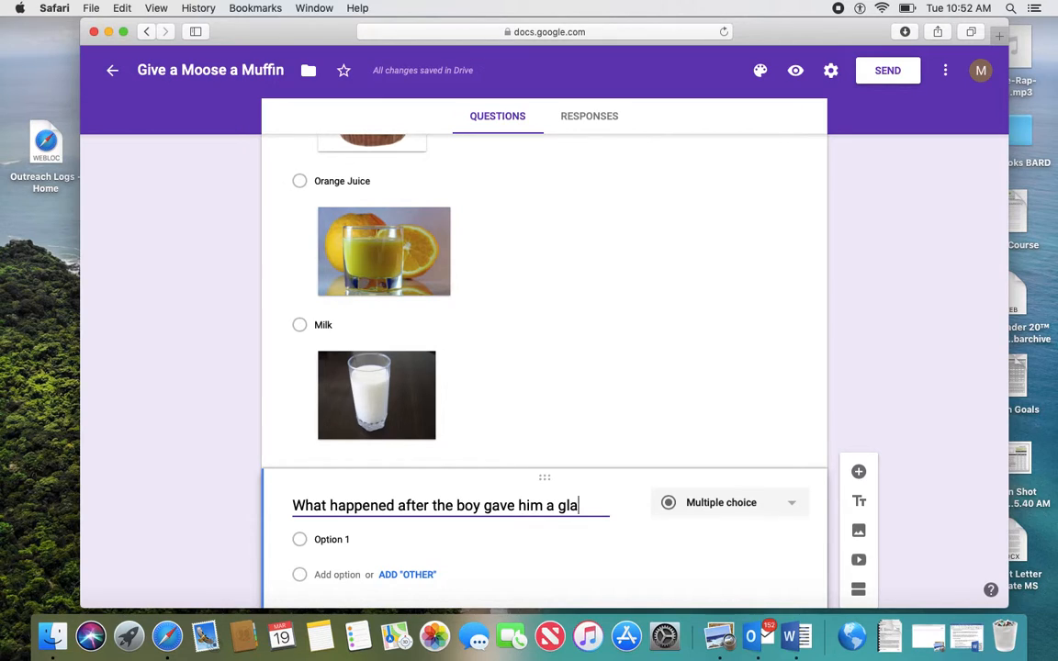
type("ss of milk")
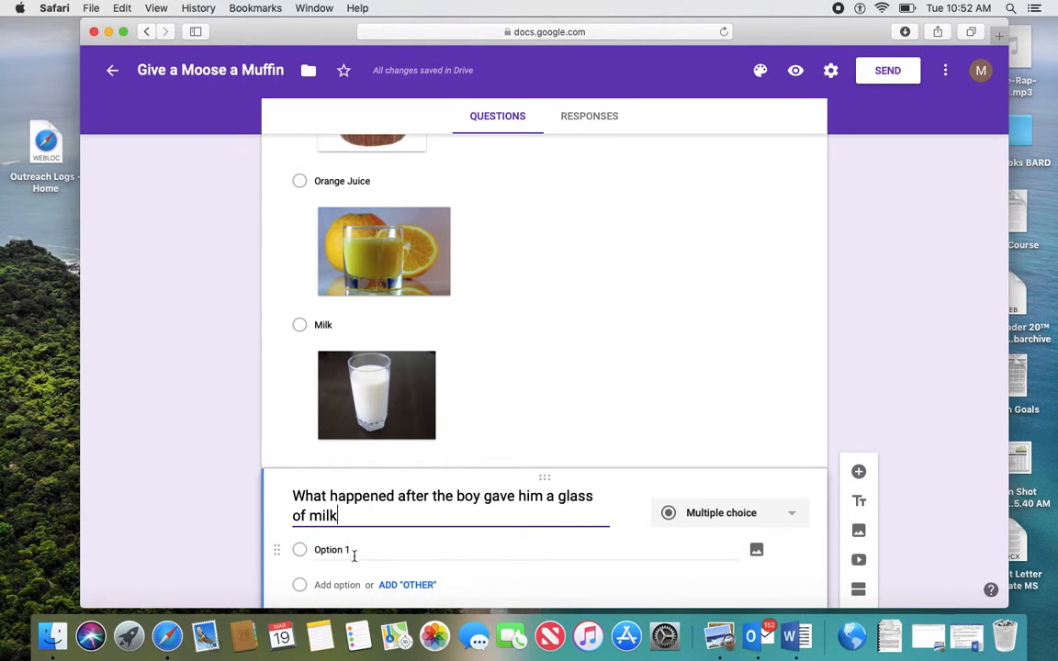
left_click(786, 519)
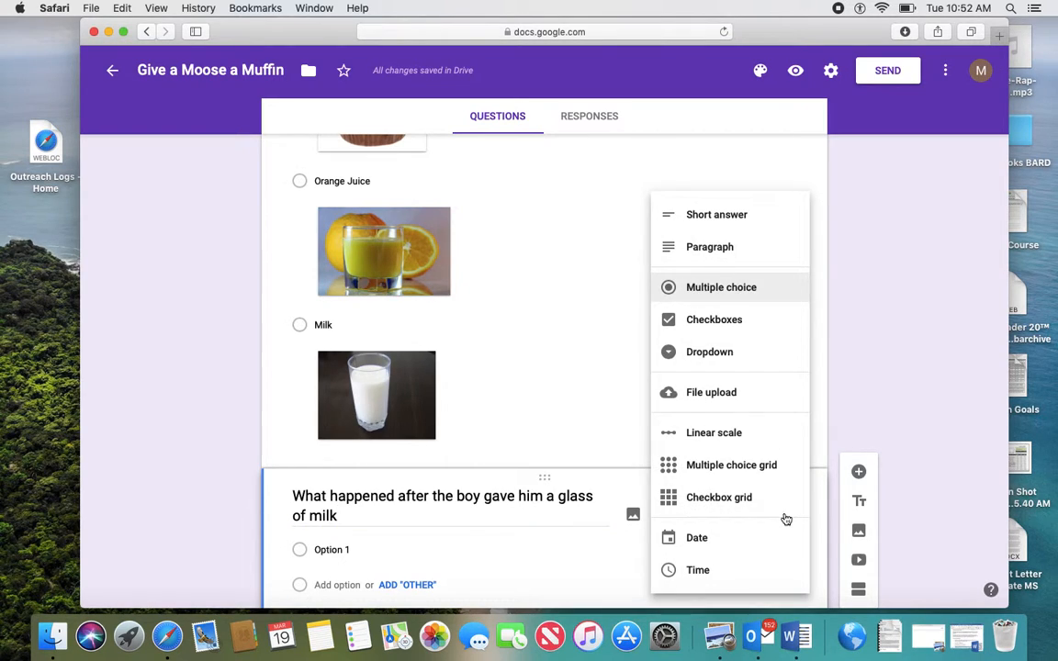
left_click(726, 298)
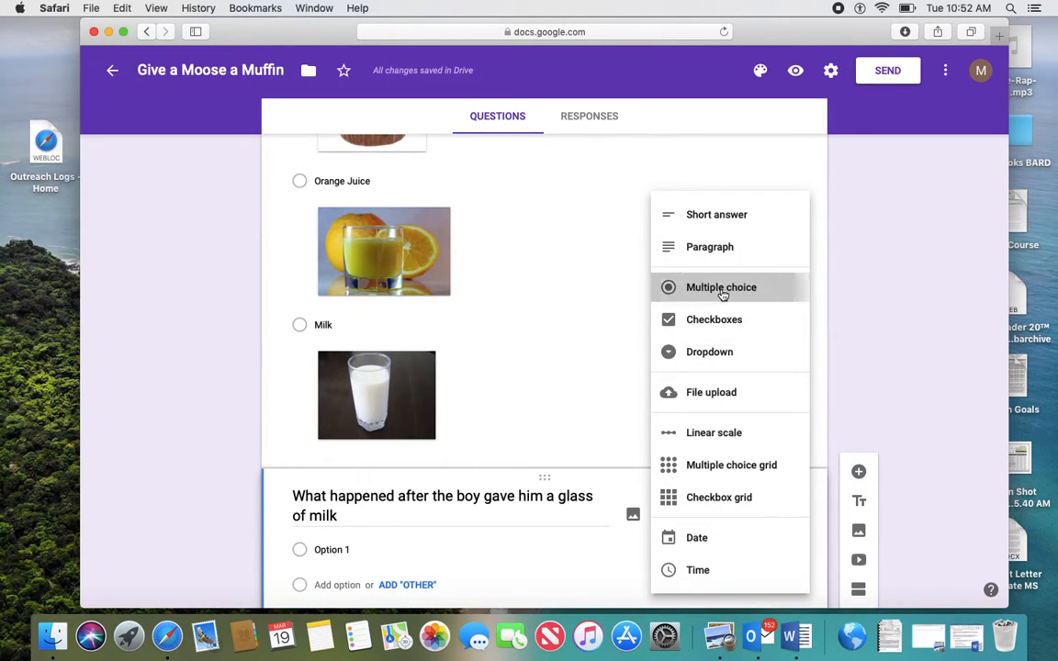
left_click(335, 549)
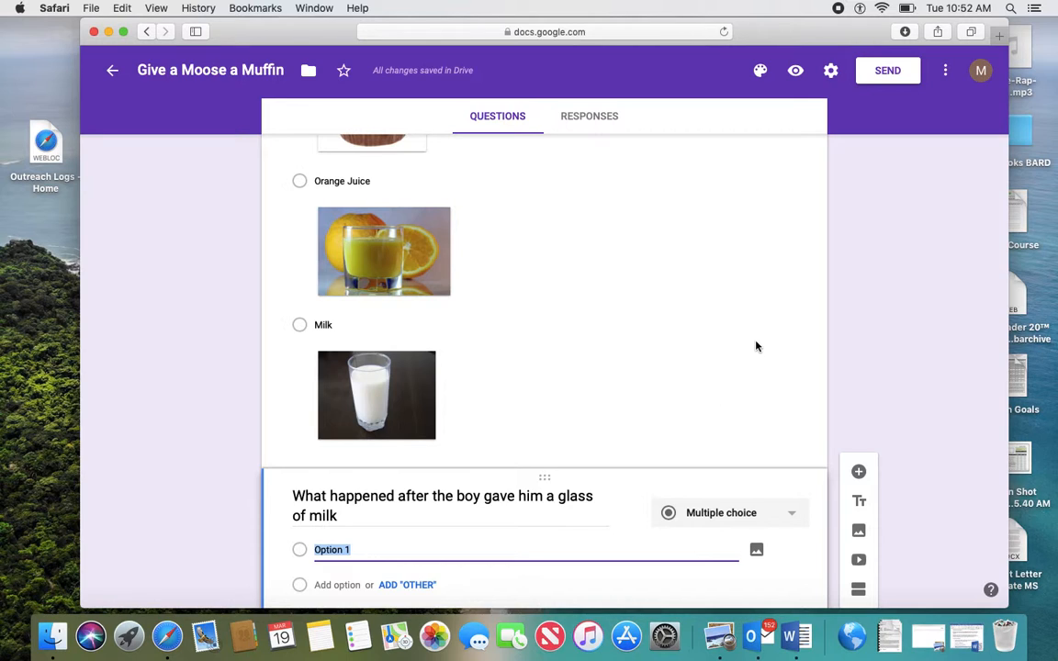
scroll(756, 347, "up", 8)
scroll(757, 347, "down", 6)
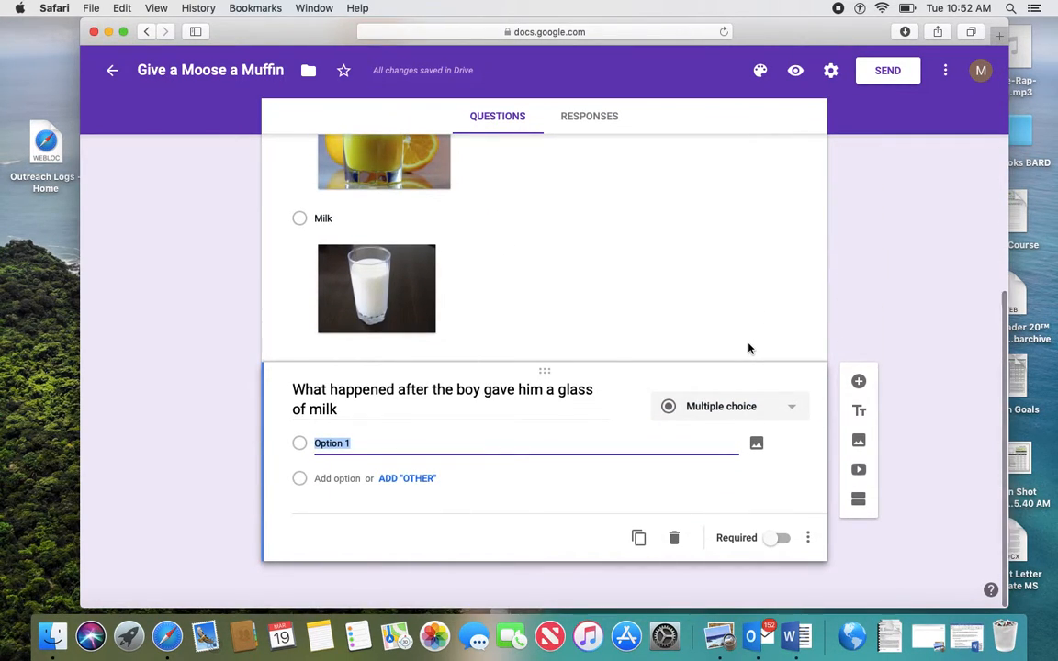
left_click(945, 73)
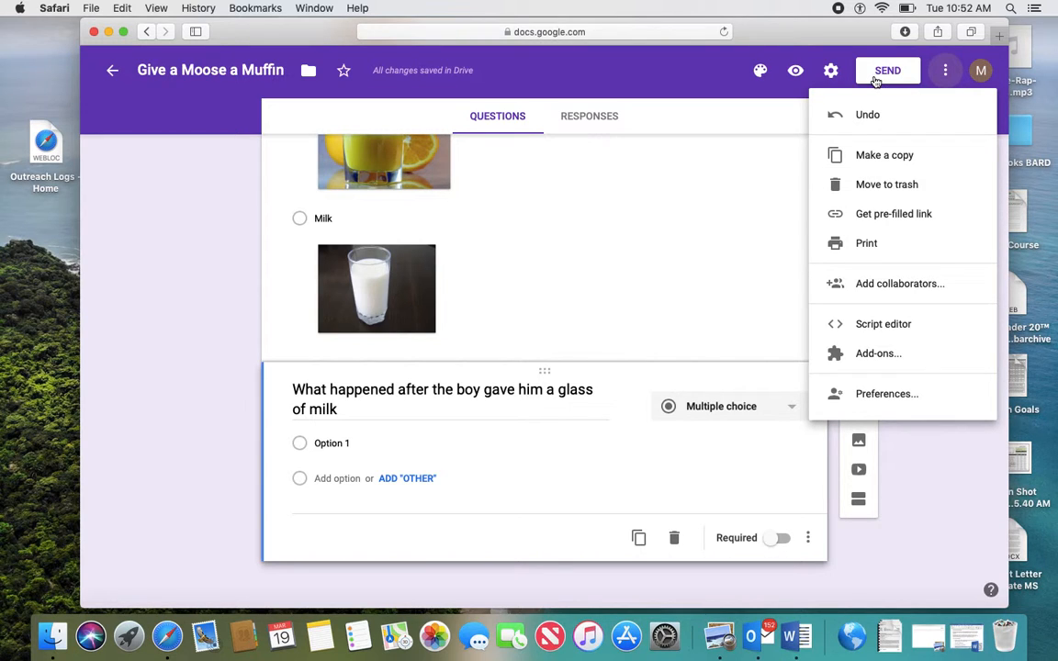
left_click(748, 219)
left_click(749, 220)
Step: Send the form by email to the recipient's suggested Gmail address, keeping the default subject and message
left_click(887, 71)
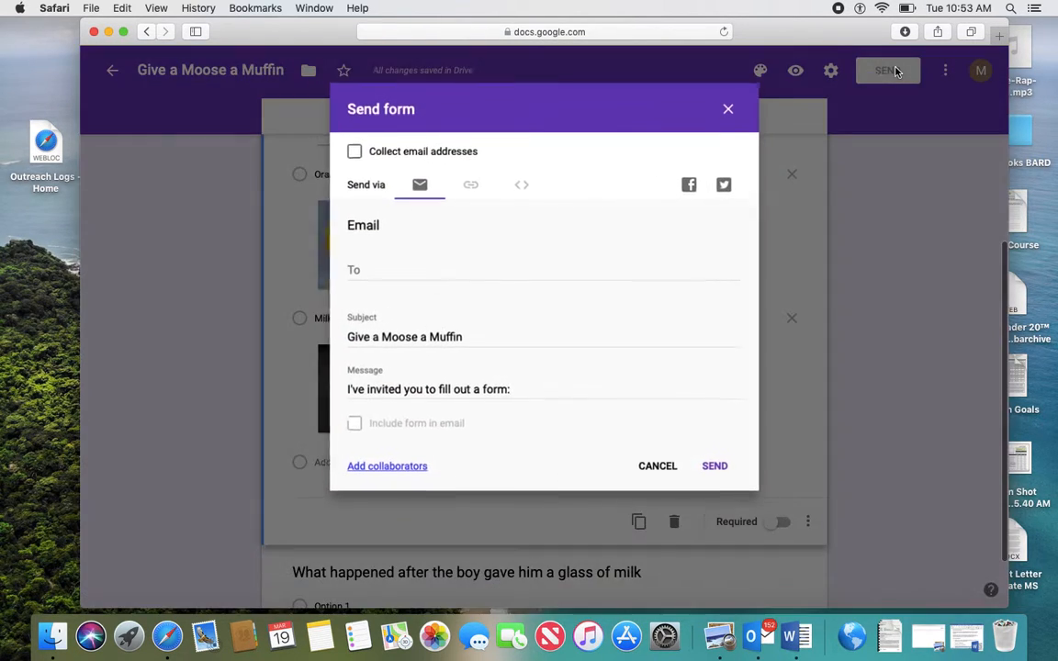
left_click(368, 269)
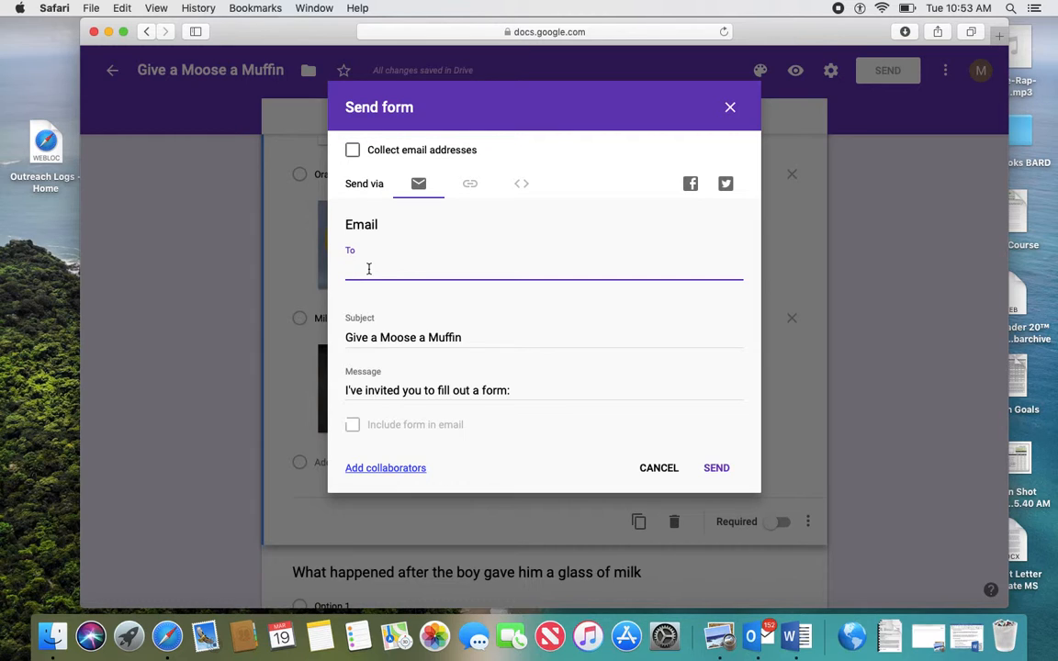
type("smallk")
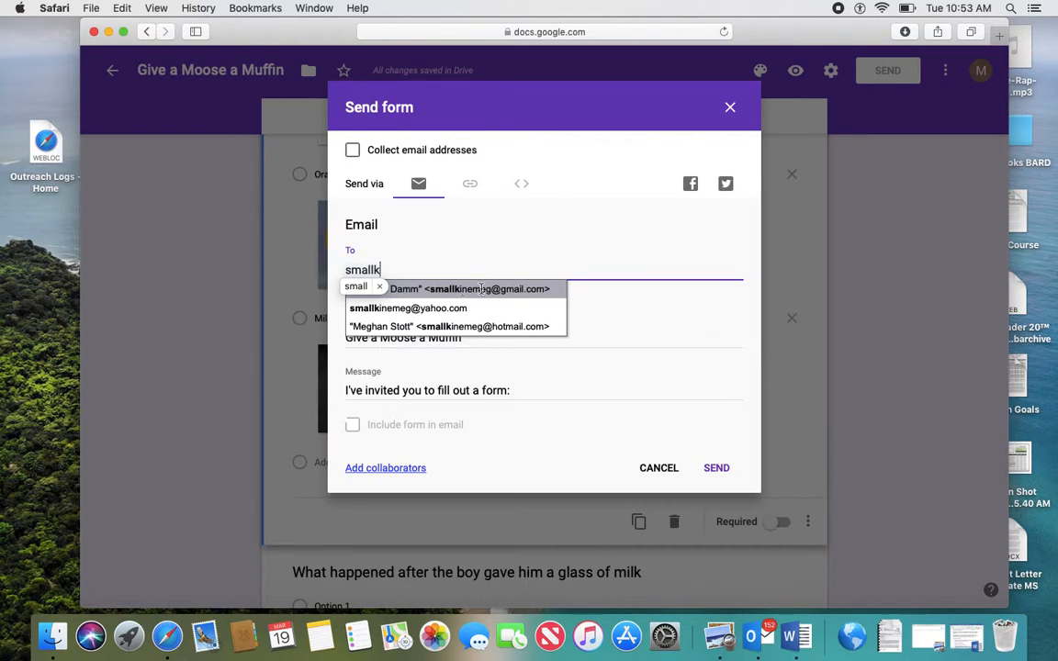
key("BackSpace")
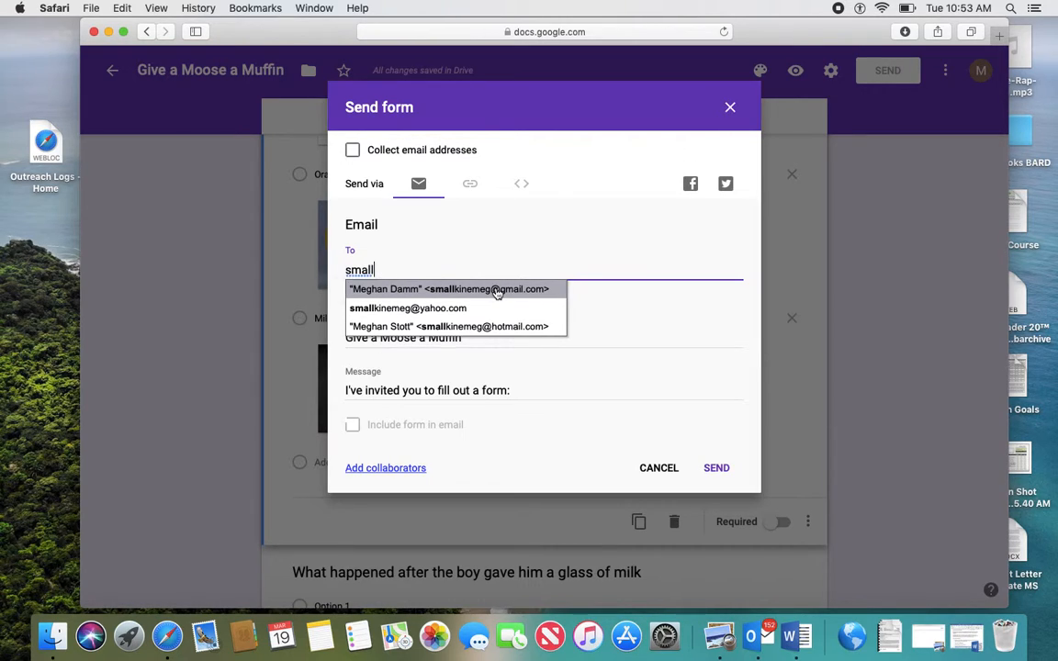
left_click(498, 293)
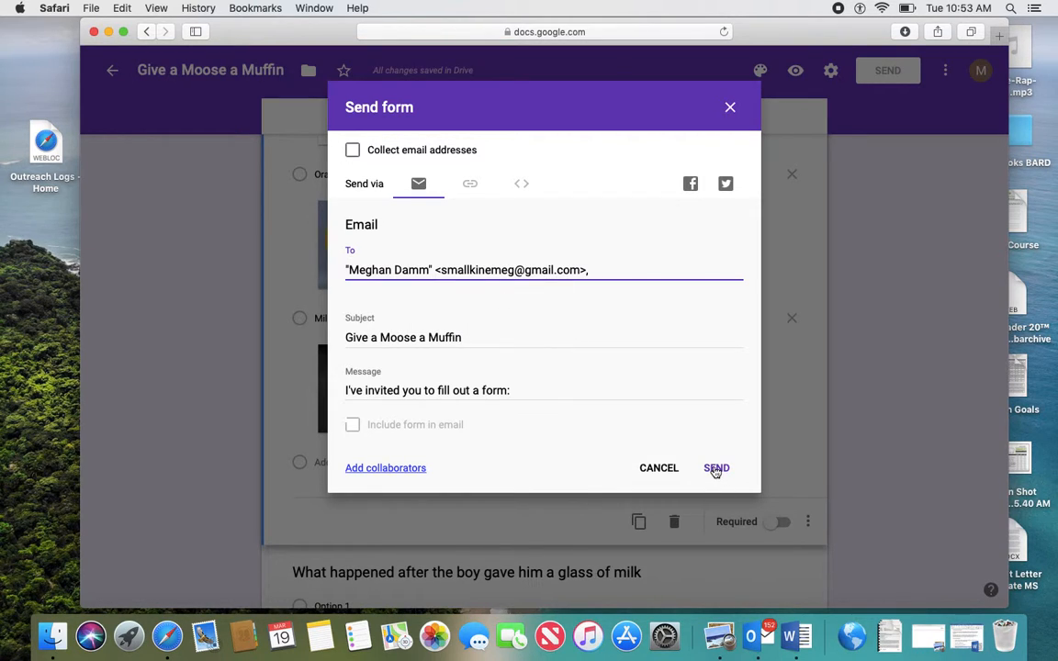
left_click(716, 470)
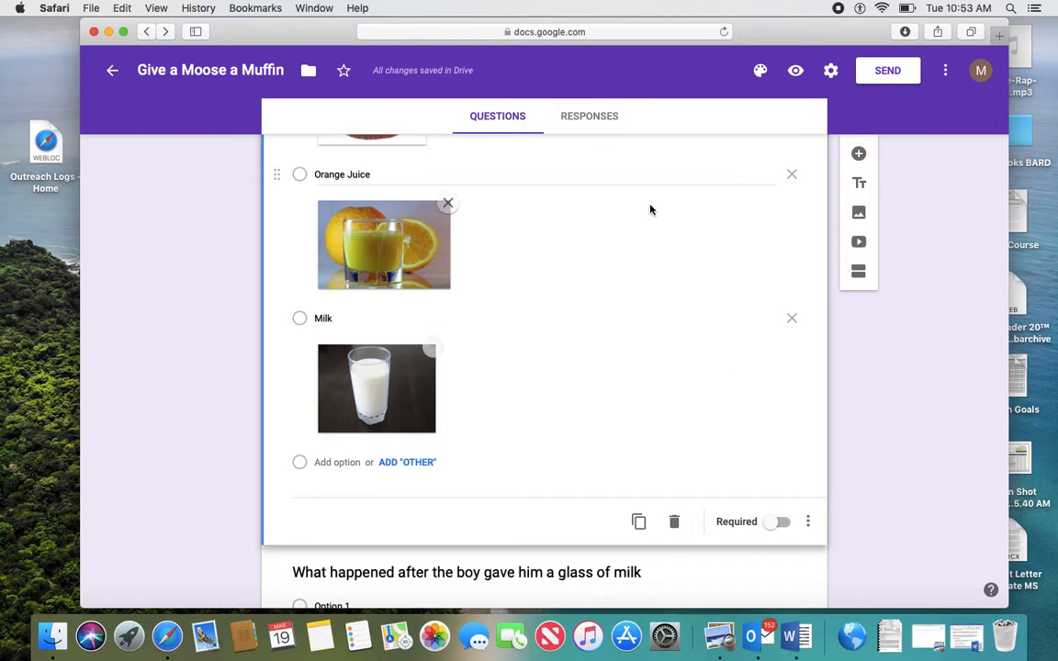
Step: Preview the form as respondents see it and look through its questions and picture options
scroll(673, 188, "up", 5)
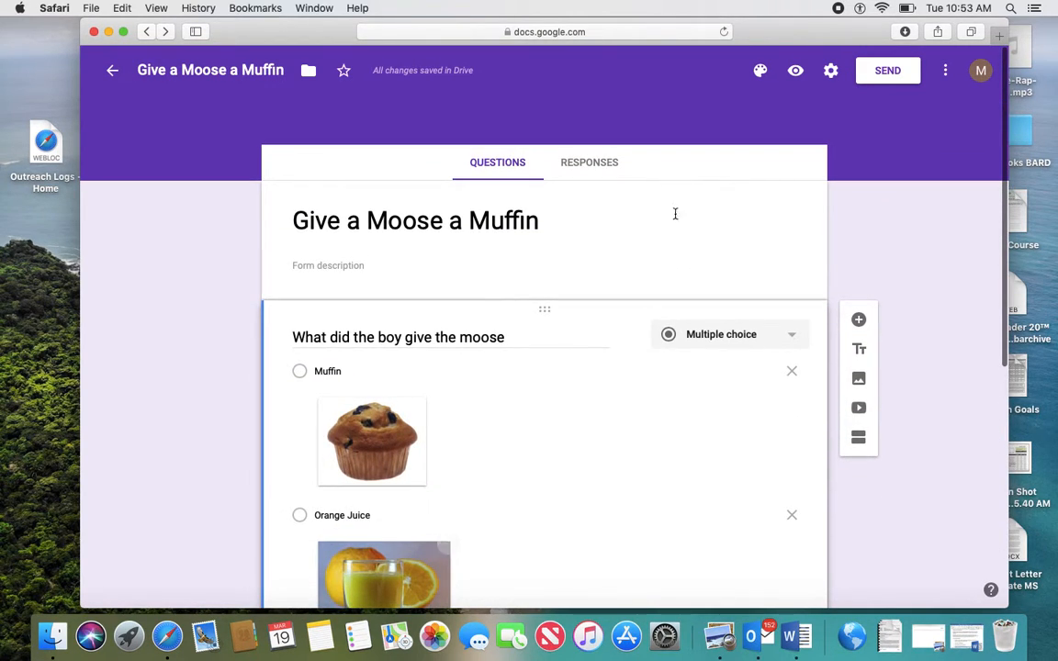
scroll(673, 402, "down", 2)
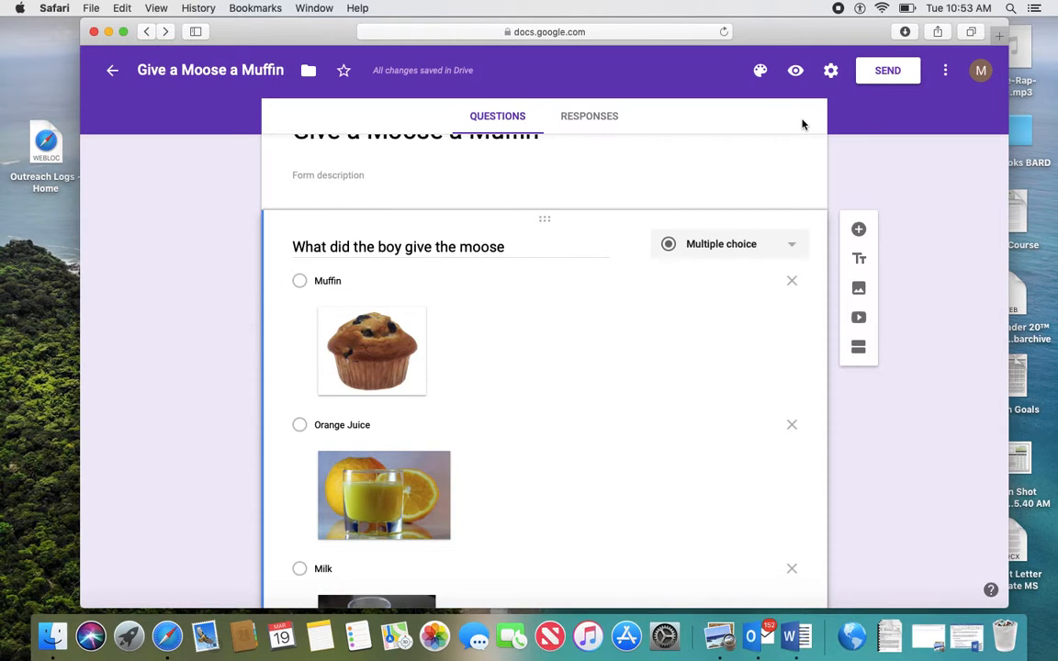
left_click(796, 74)
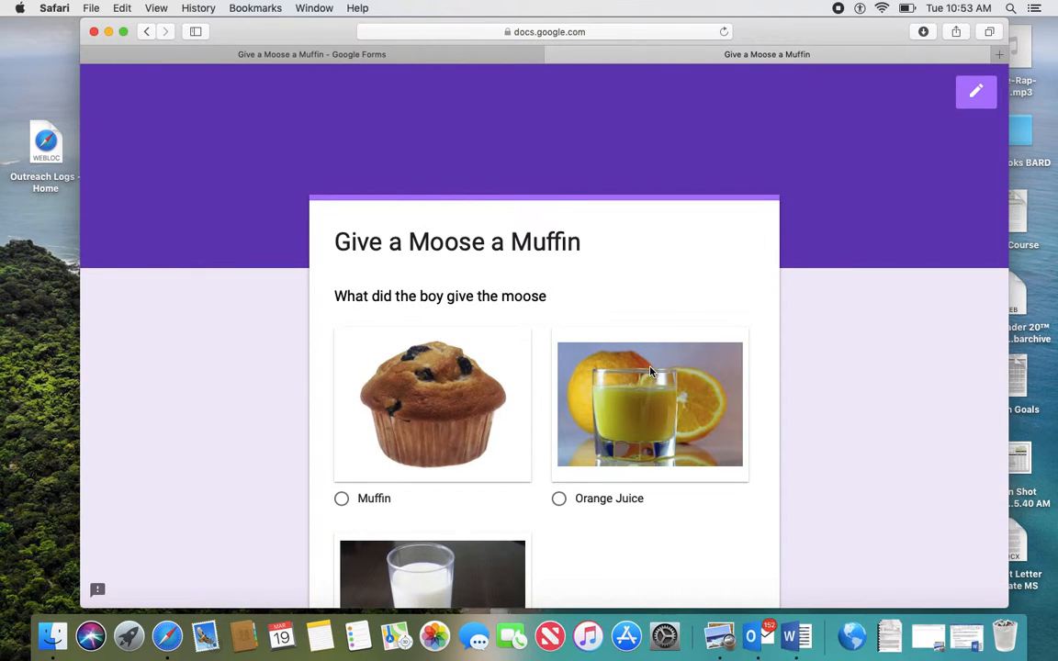
scroll(650, 371, "down", 3)
scroll(650, 371, "down", 1)
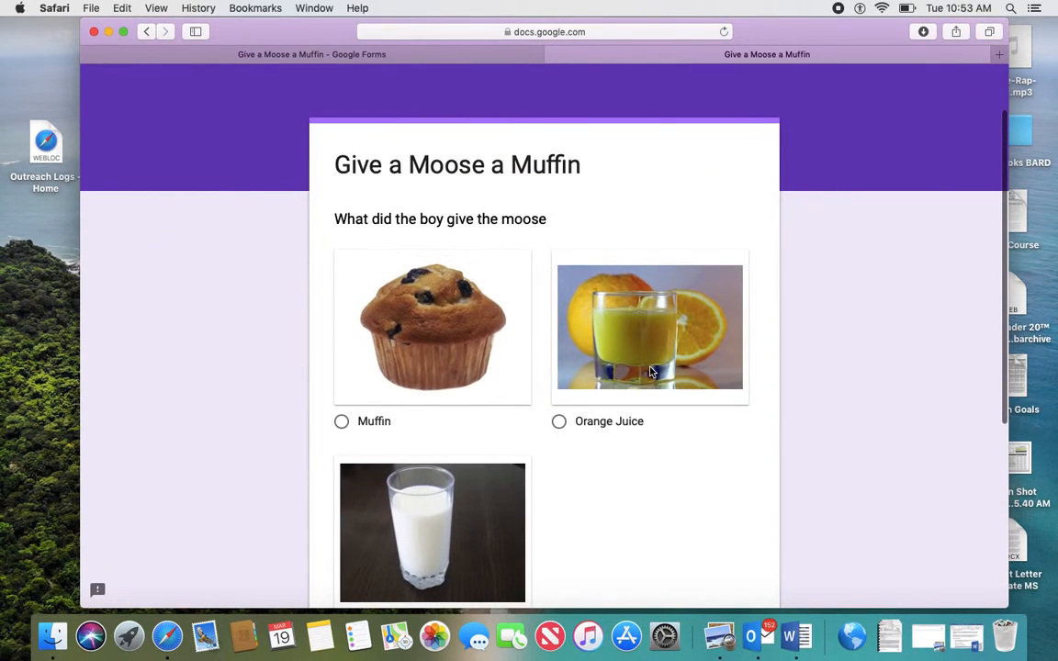
scroll(650, 371, "down", 5)
scroll(650, 371, "up", 8)
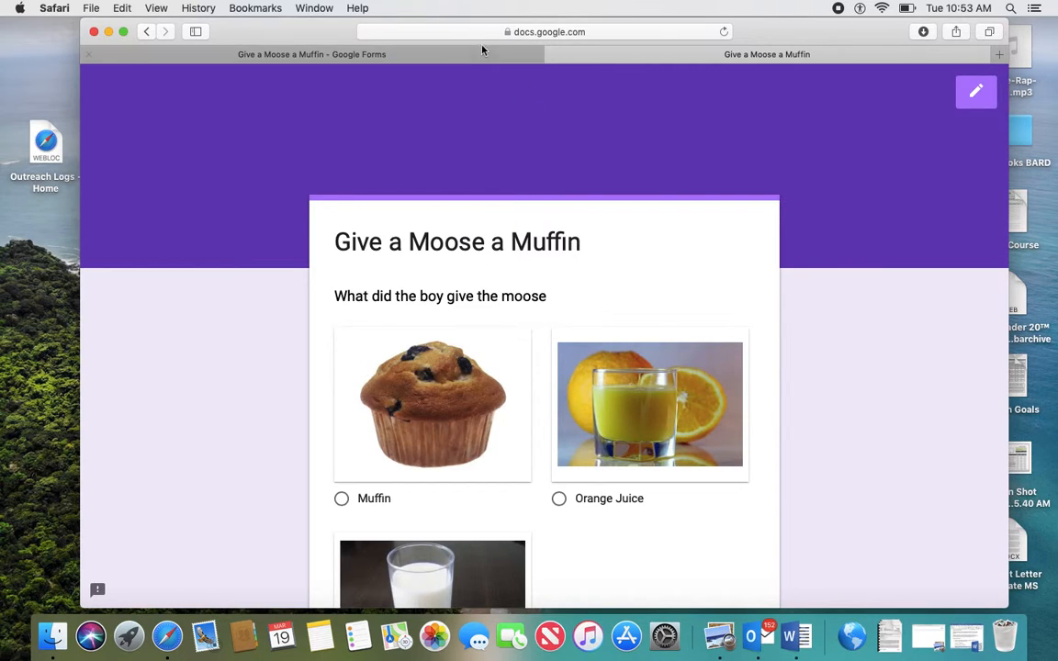
Step: Return to the form editor and set the theme color to orange after trying light blue, blue and purple
left_click(437, 54)
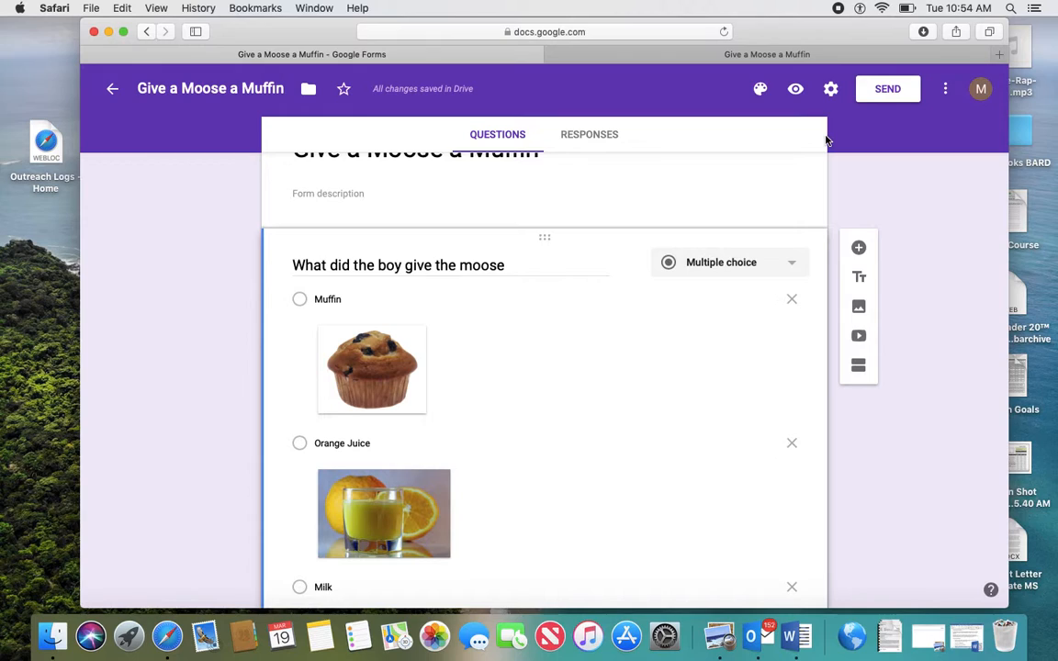
left_click(761, 89)
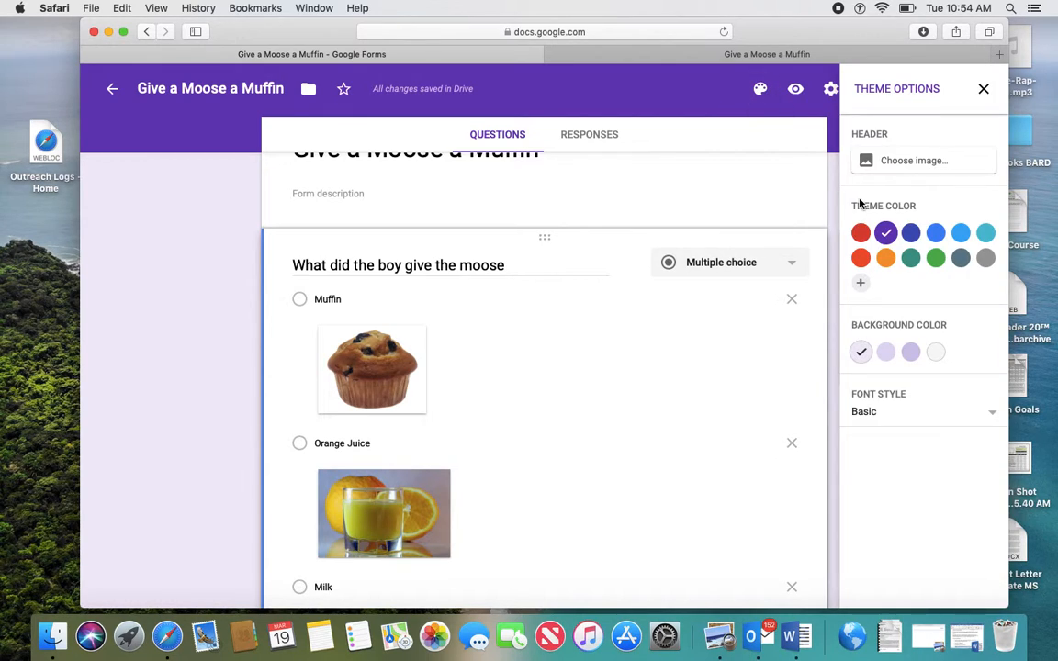
left_click(961, 233)
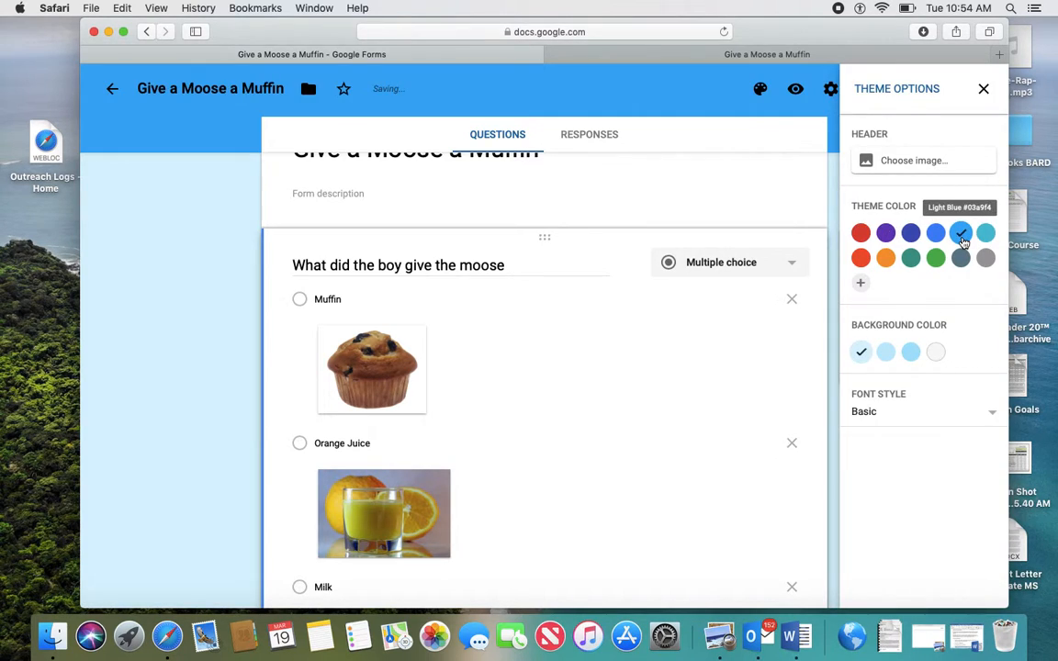
left_click(937, 236)
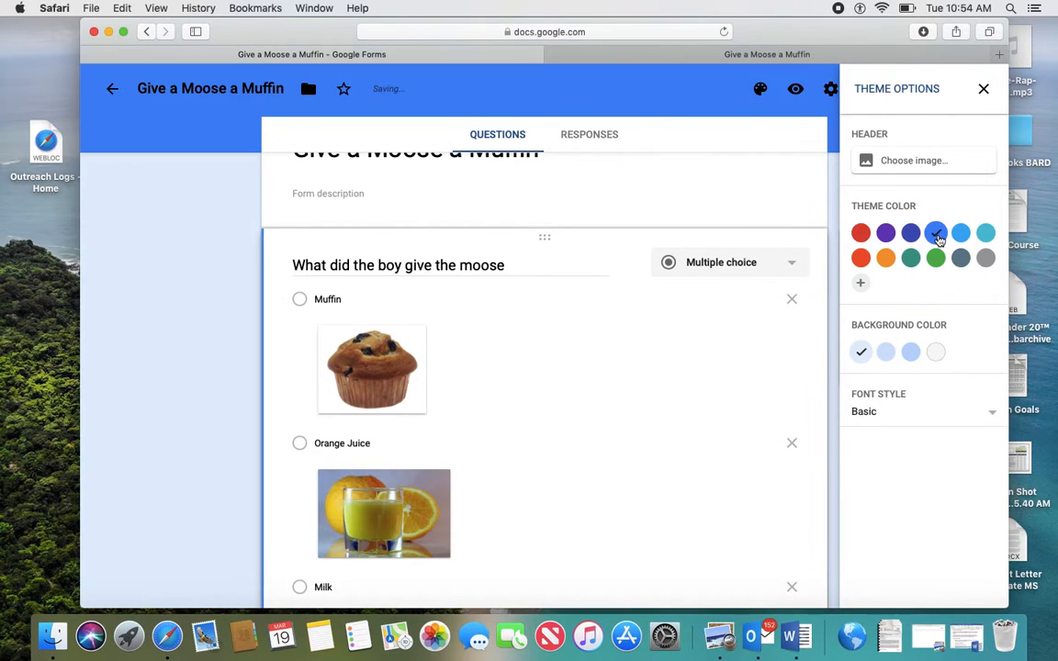
left_click(886, 236)
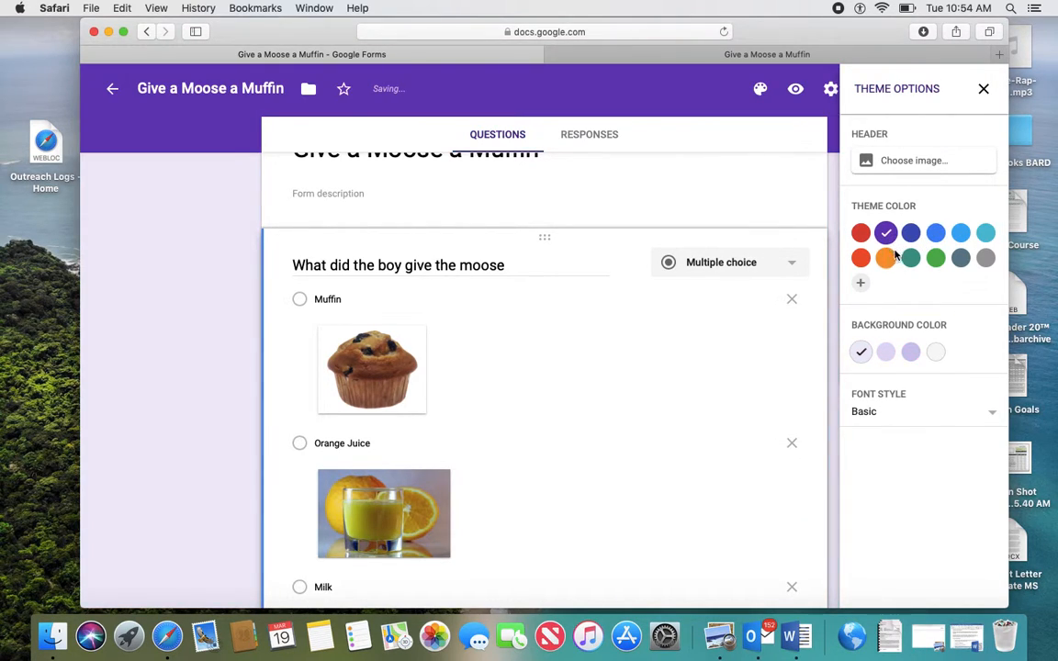
left_click(888, 260)
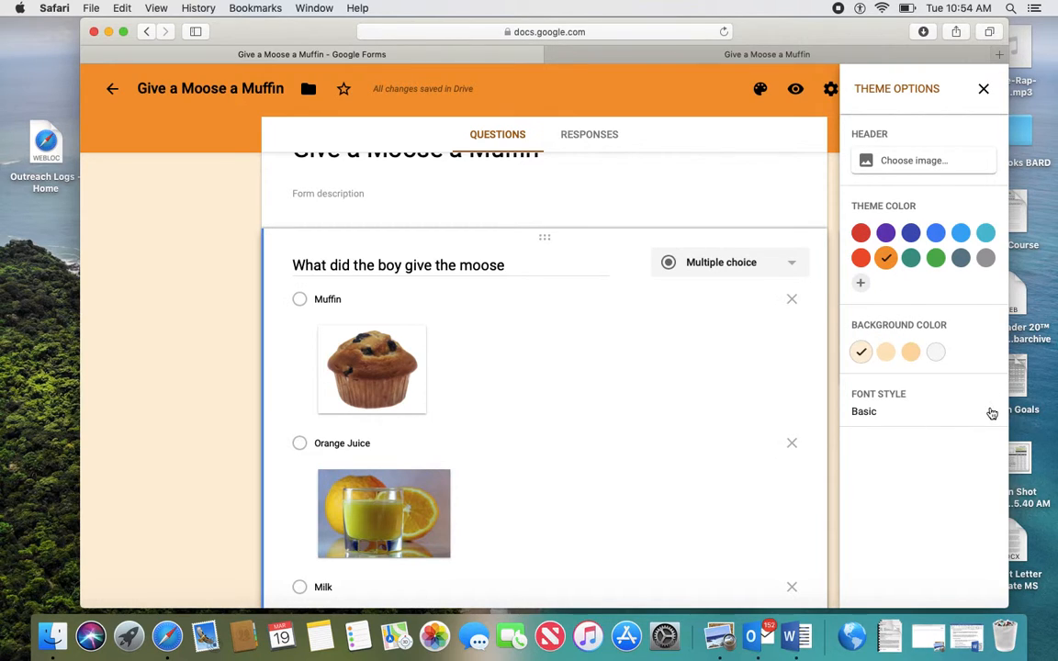
Step: Try the Decorative font style on the form and settle on the Formal font style
left_click(992, 415)
scroll(953, 462, "down", 2)
scroll(954, 462, "down", 2)
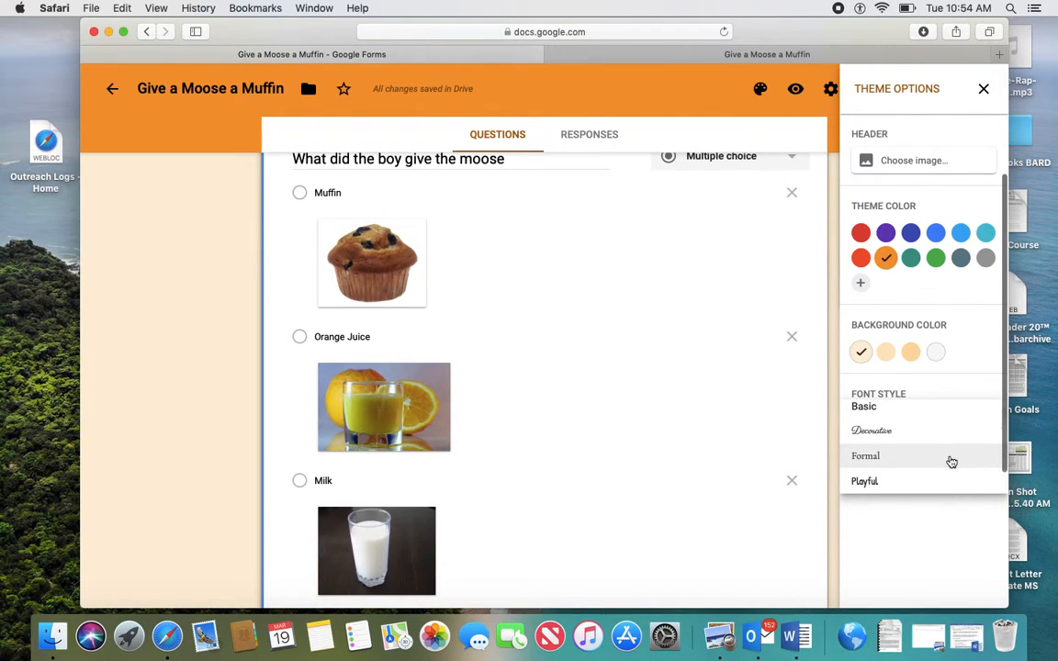
left_click(910, 416)
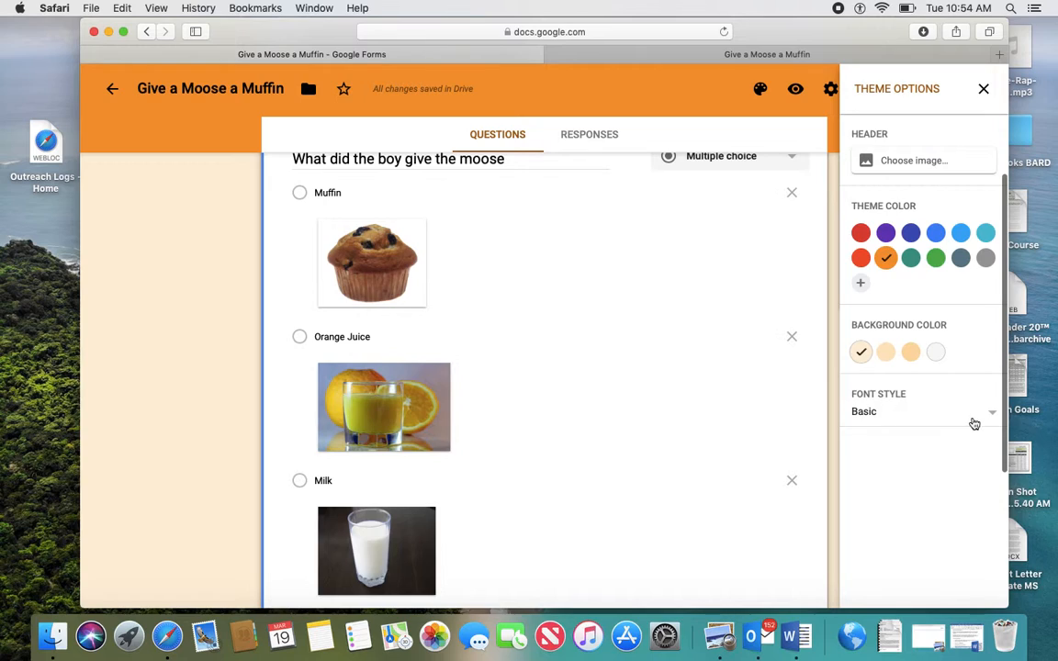
left_click(988, 420)
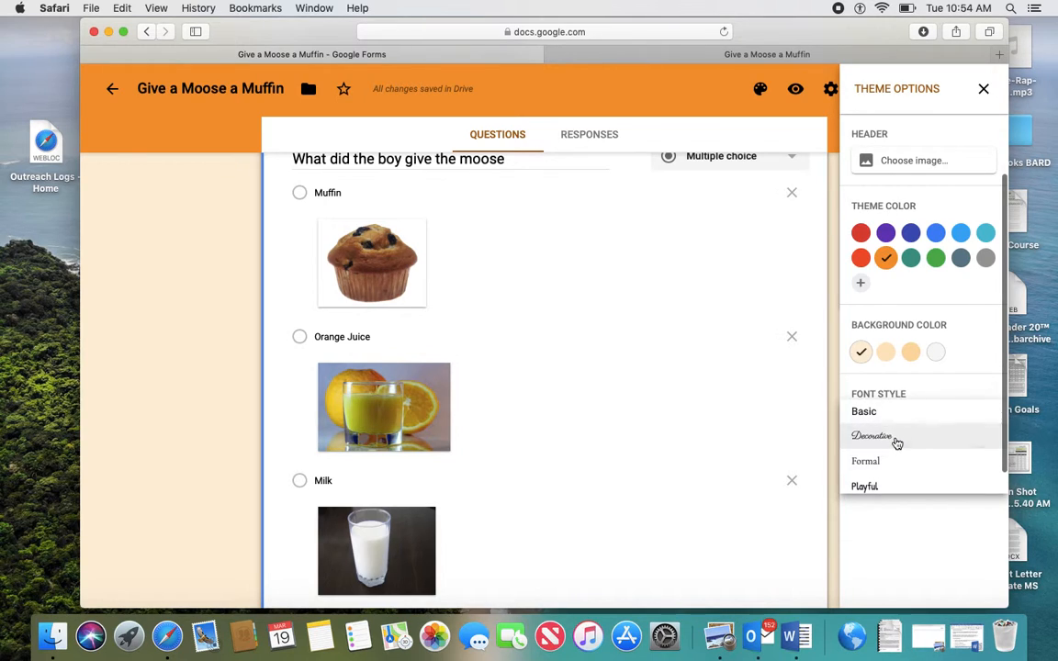
left_click(897, 444)
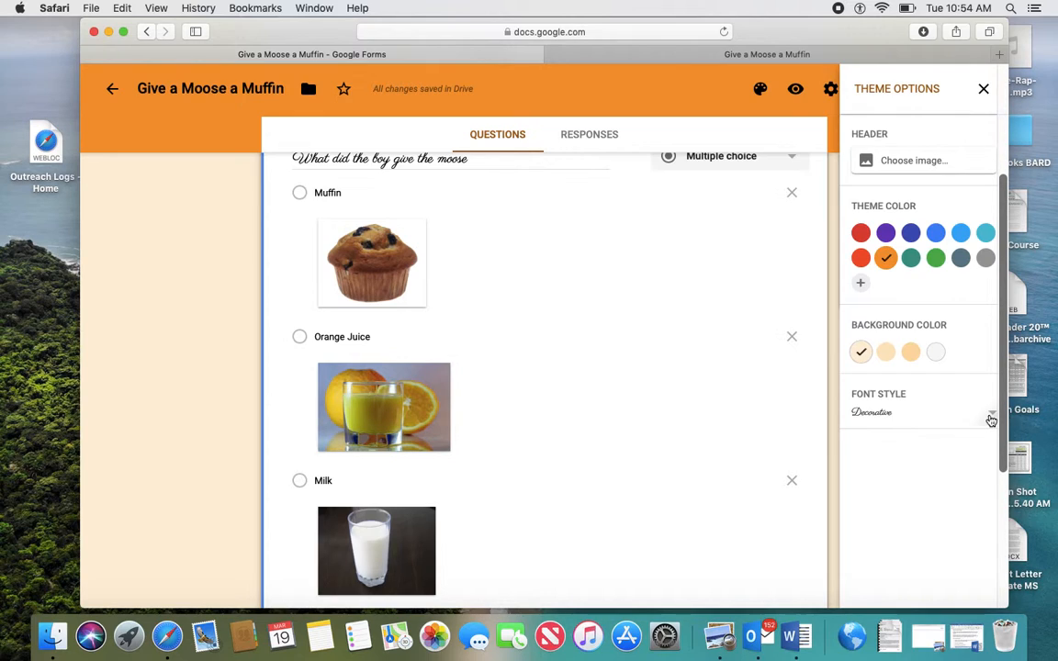
left_click(992, 420)
left_click(874, 439)
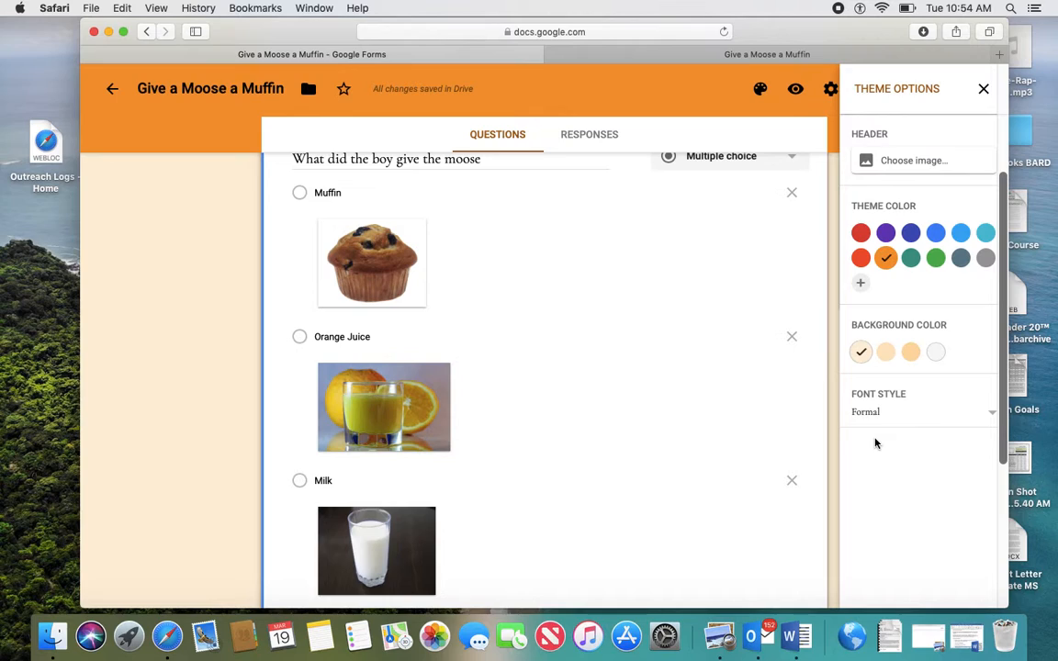
Step: Look at the form's responses and the spreadsheet destination options for them, without creating a spreadsheet
left_click(589, 138)
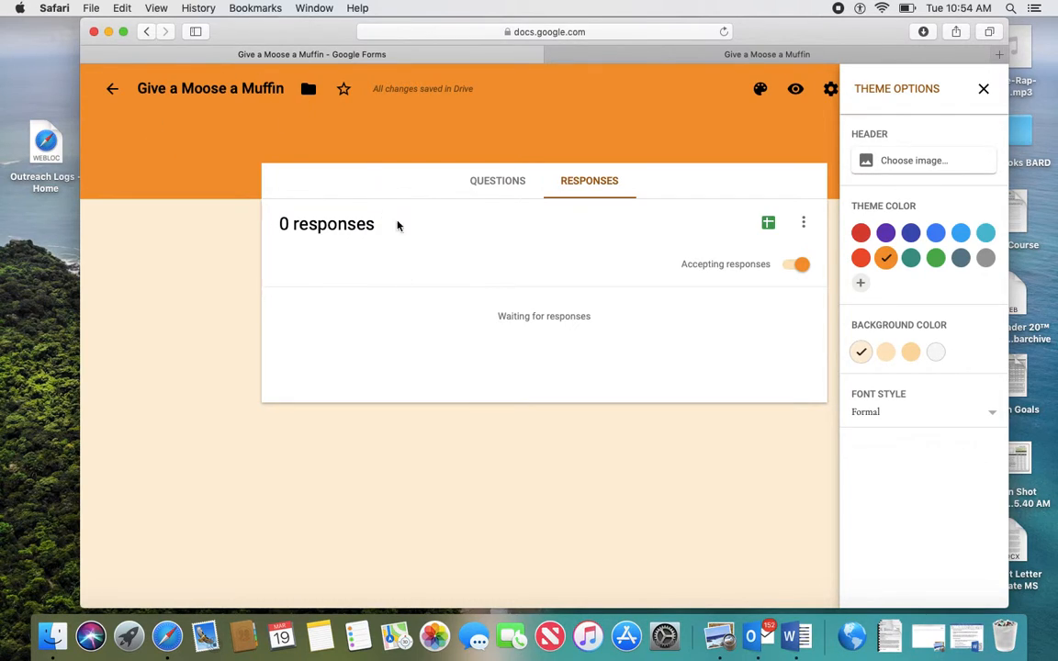
left_click(768, 225)
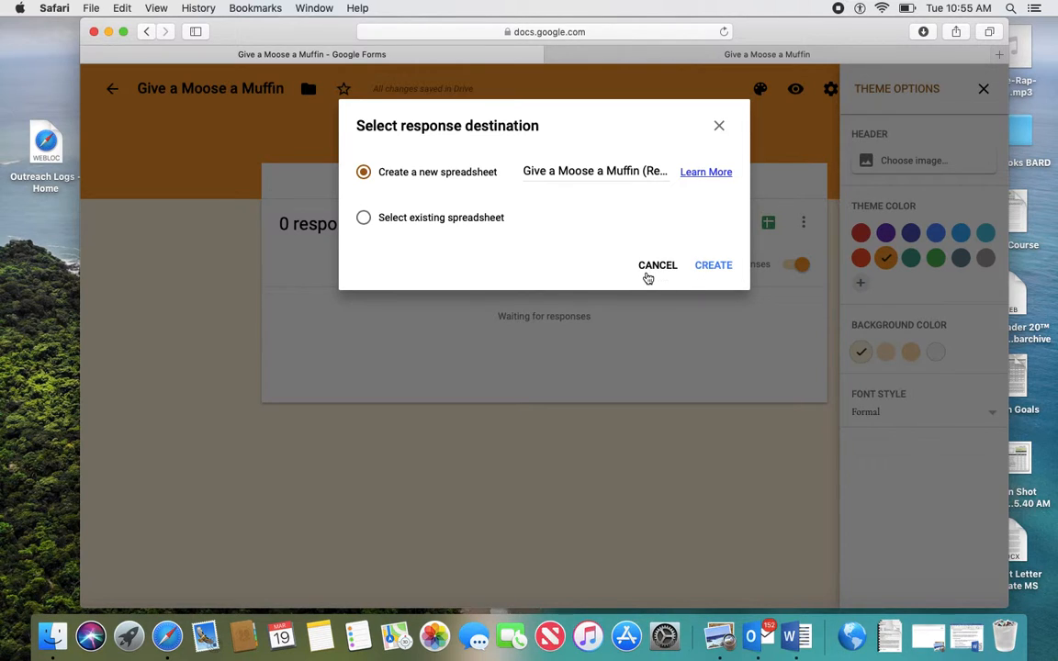
left_click(721, 127)
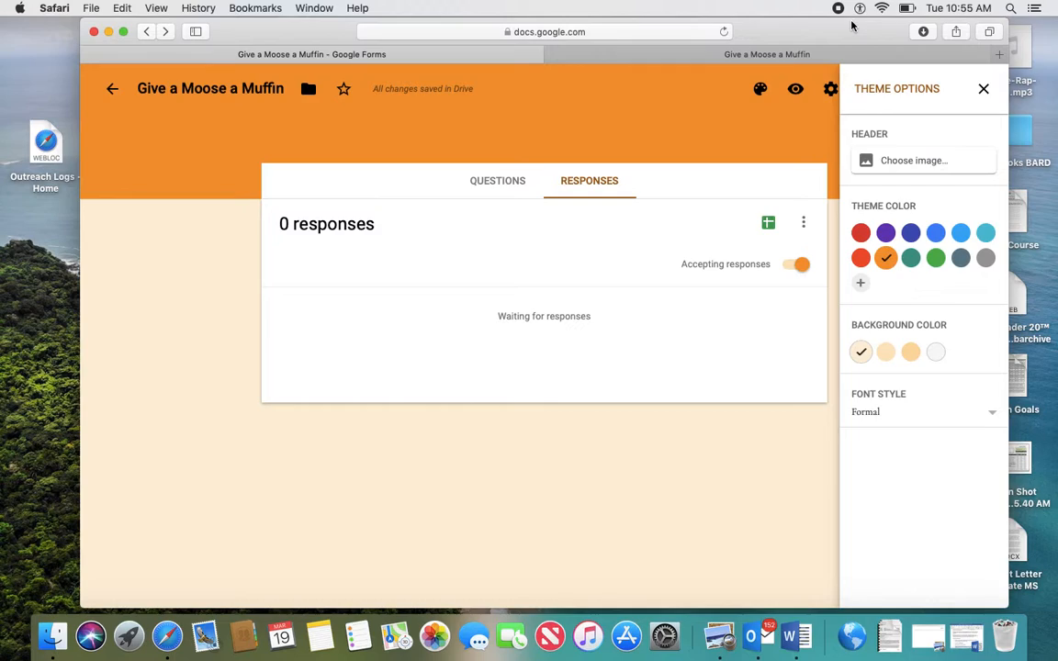